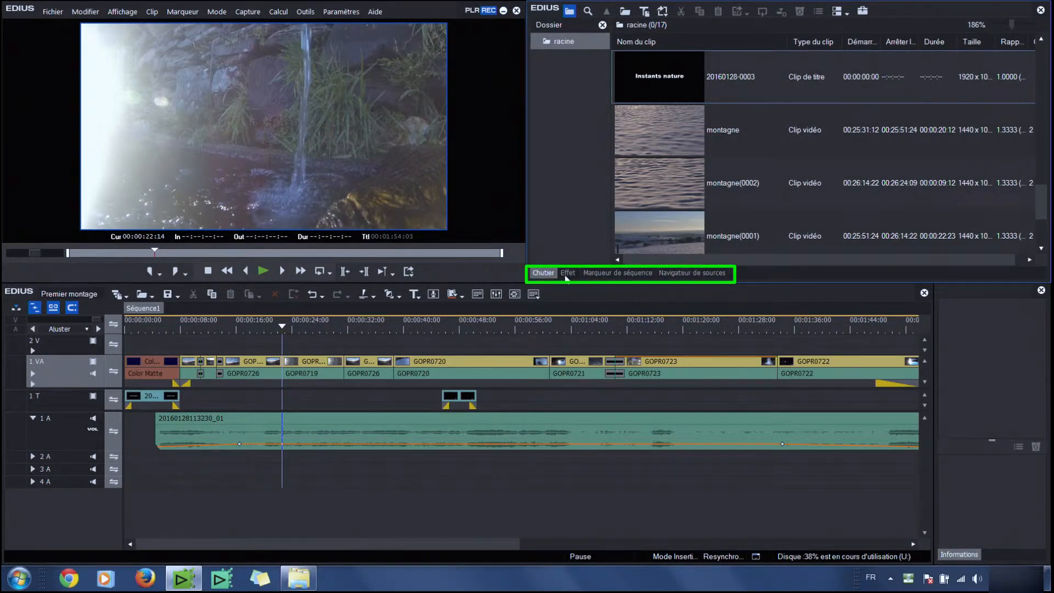
Look through the effects and the source browser, and bring up the list of sequence markers
left_click(569, 274)
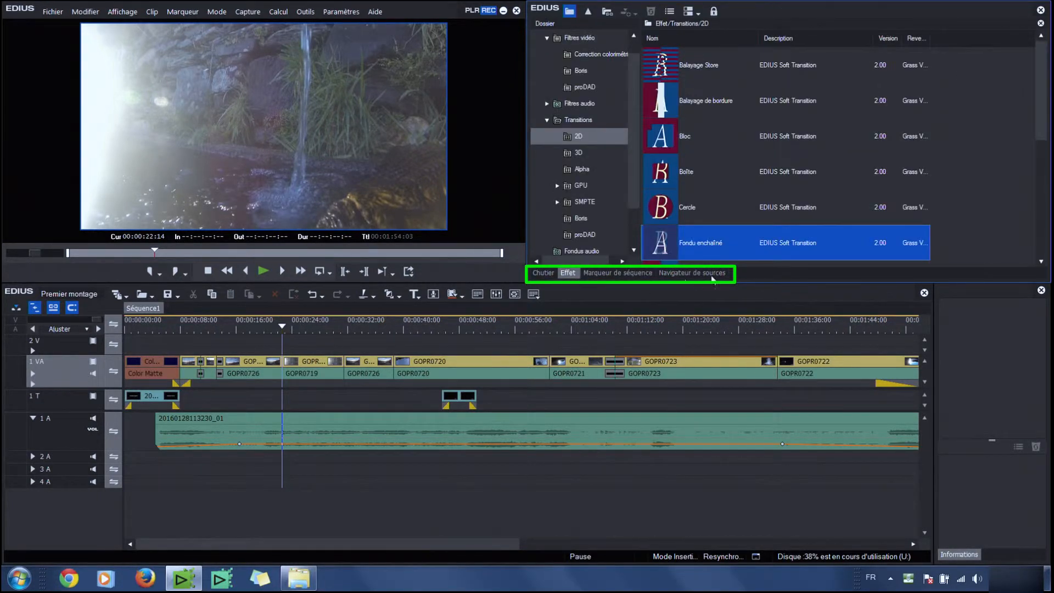
left_click(691, 273)
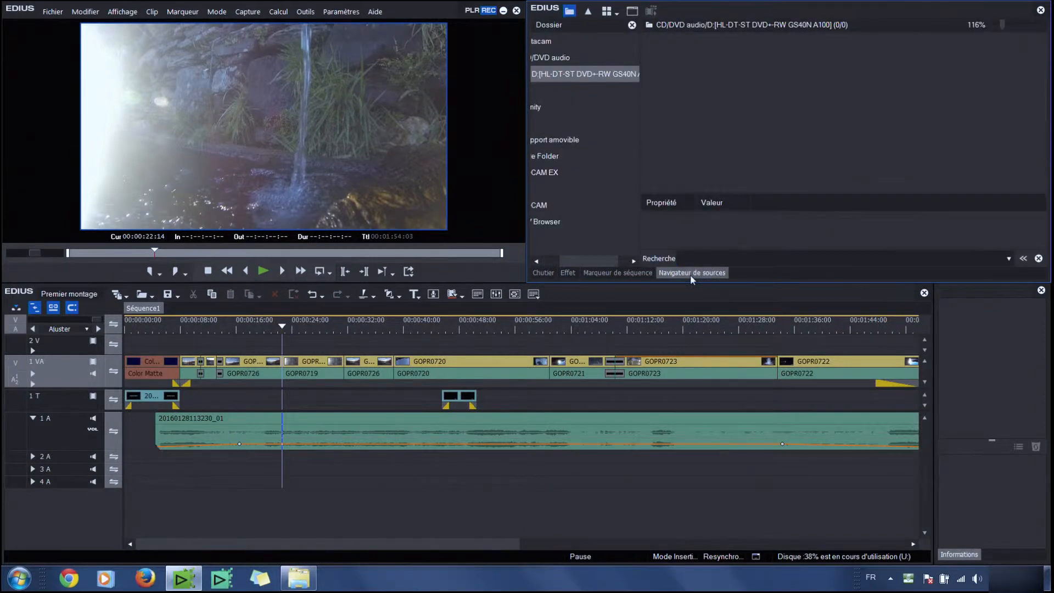
left_click_drag(598, 262, 570, 265)
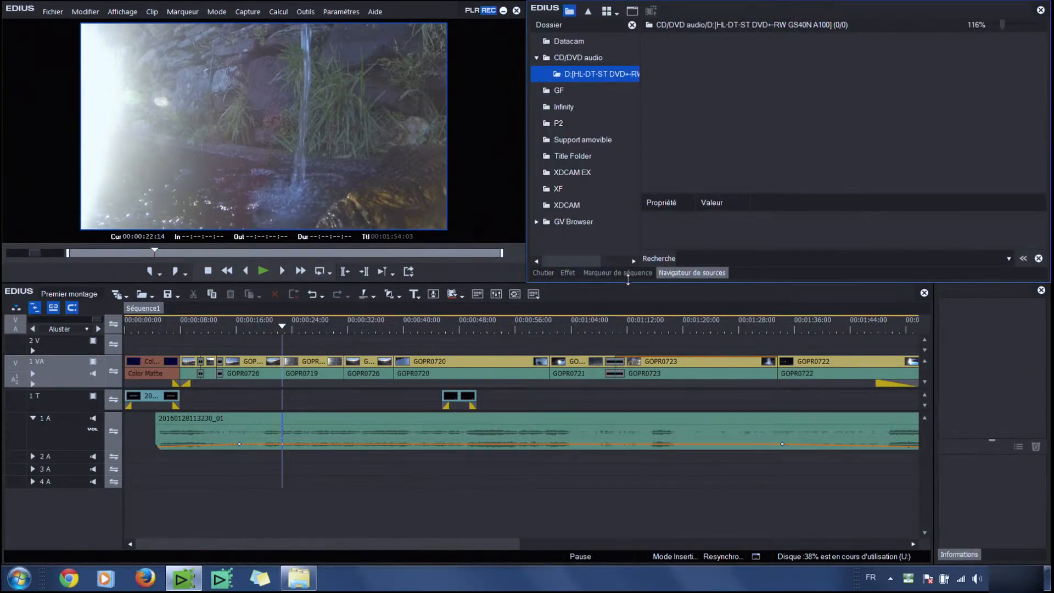
left_click(609, 273)
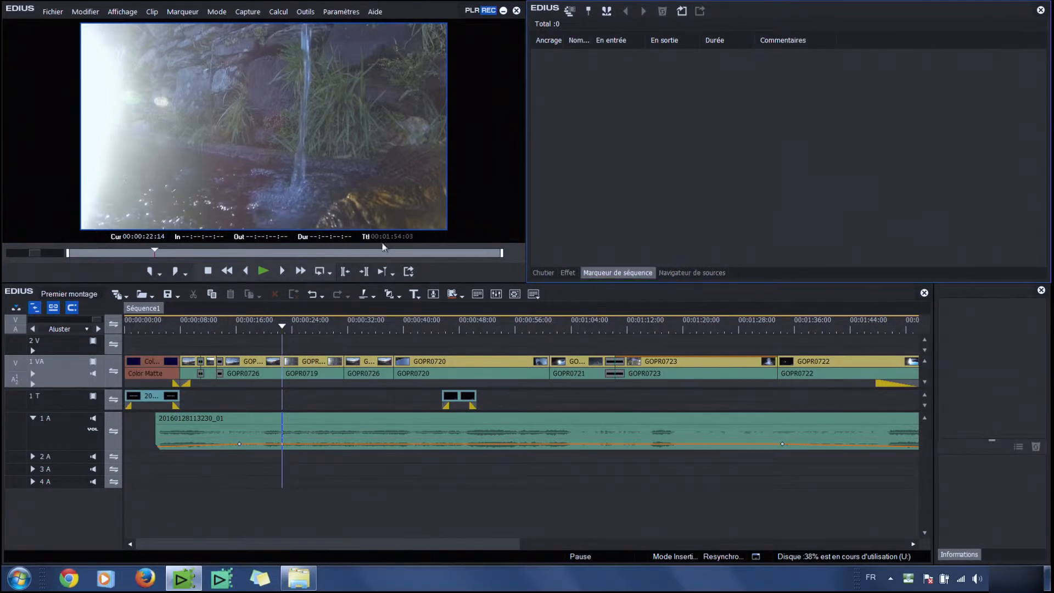
Add a sequence marker at 00:00:22:14 and give it the comment "Abreuvoir"
left_click(250, 329)
left_click_drag(254, 326, 281, 329)
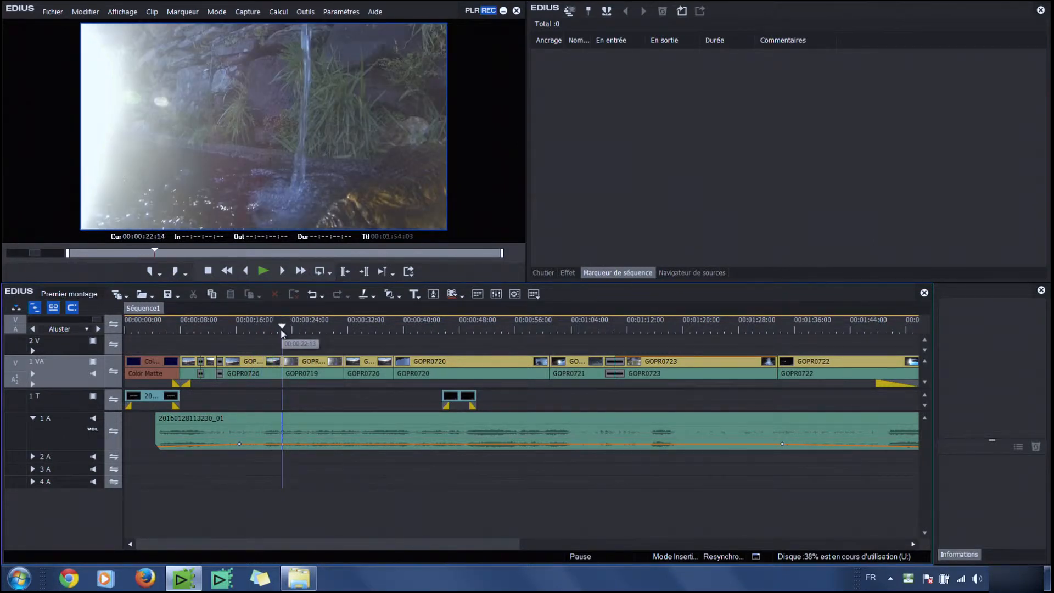
left_click(590, 13)
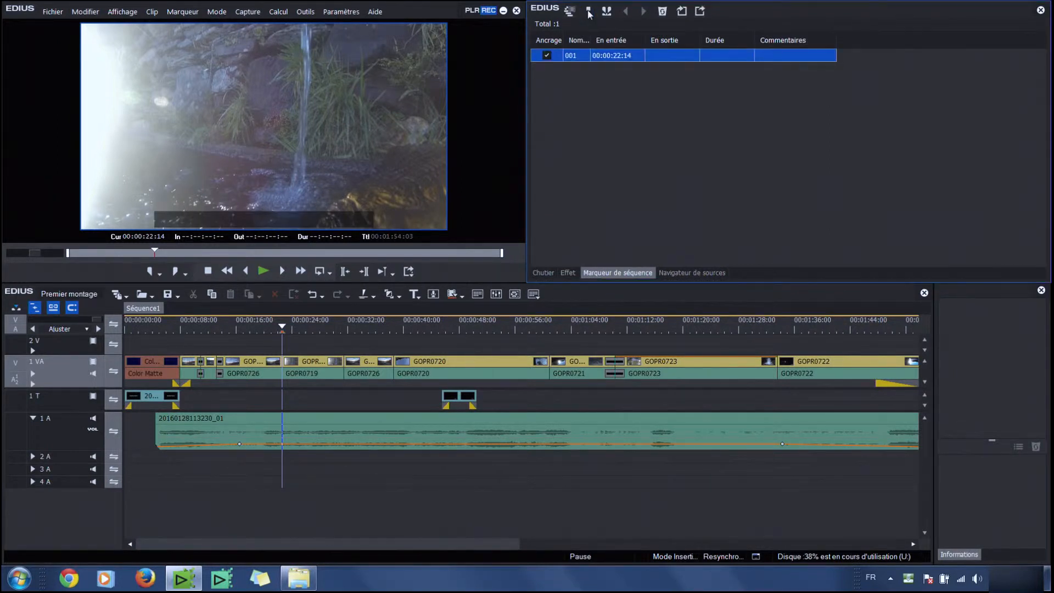
left_click(295, 330)
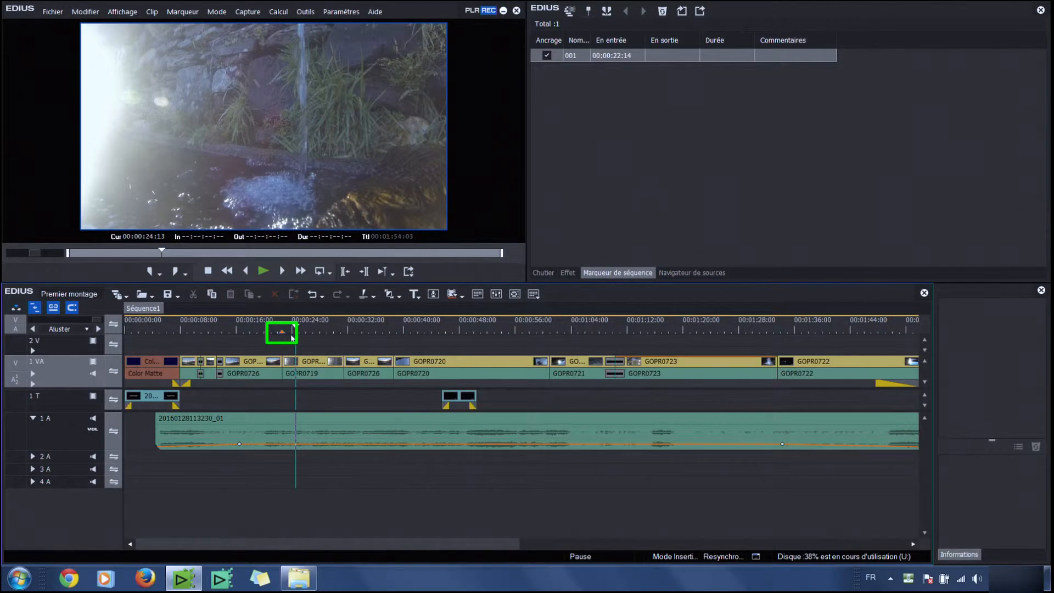
left_click(767, 55)
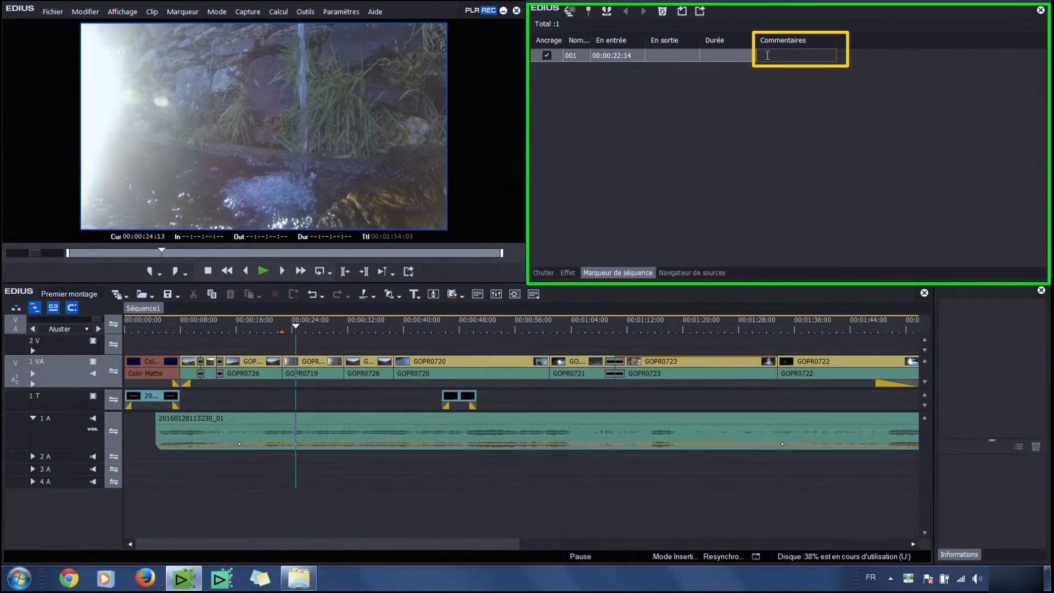
double_click(768, 55)
type("Abreuvoir")
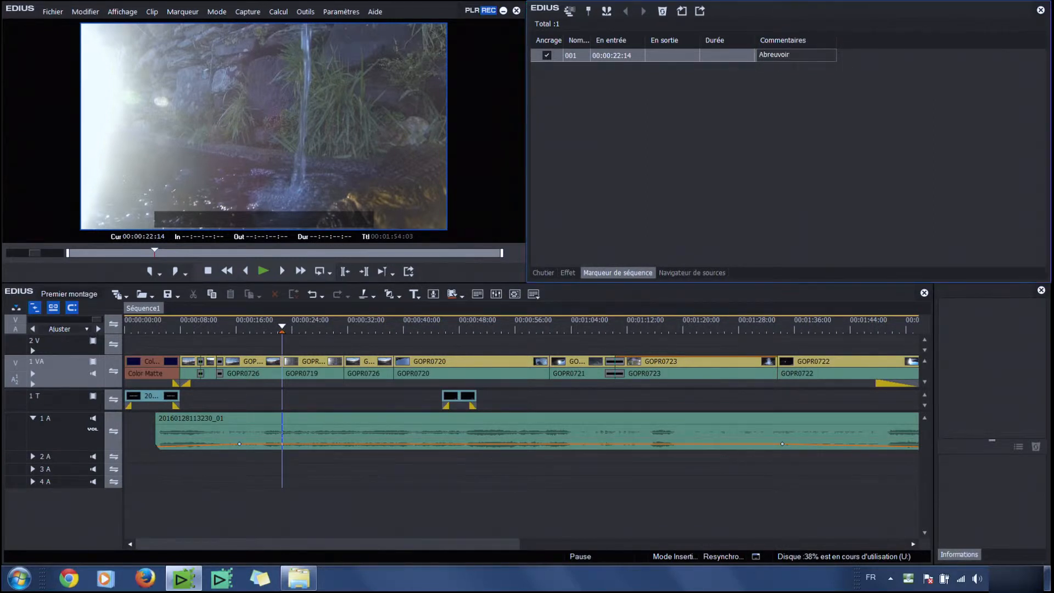
Add a second sequence marker at 00:00:31:12 with the comment "Paysage"
left_click_drag(292, 330, 348, 341)
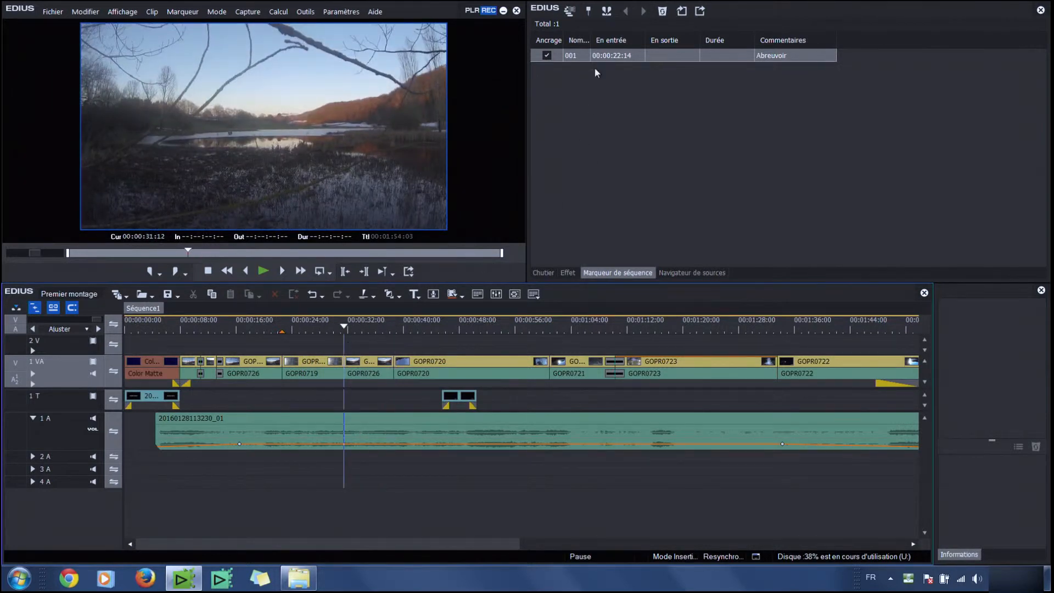
left_click(589, 12)
double_click(783, 69)
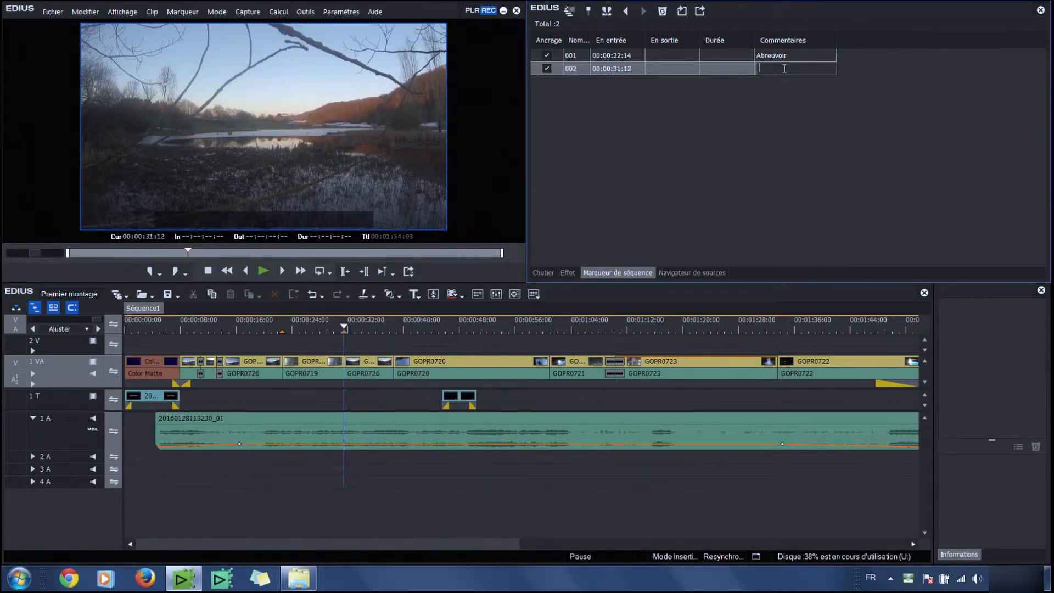
type("Paysage")
key("Return")
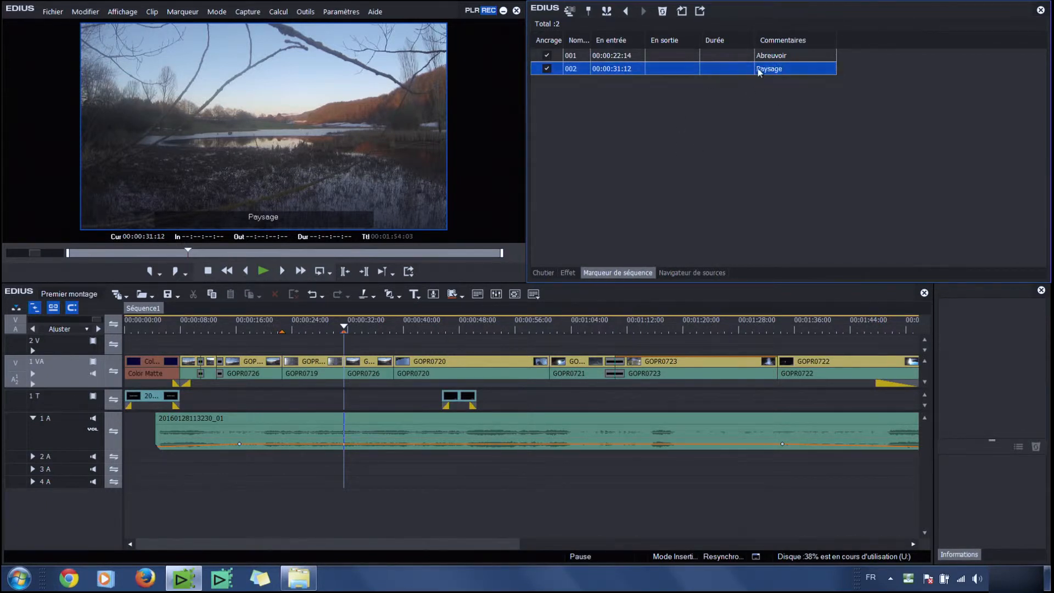
left_click(768, 69)
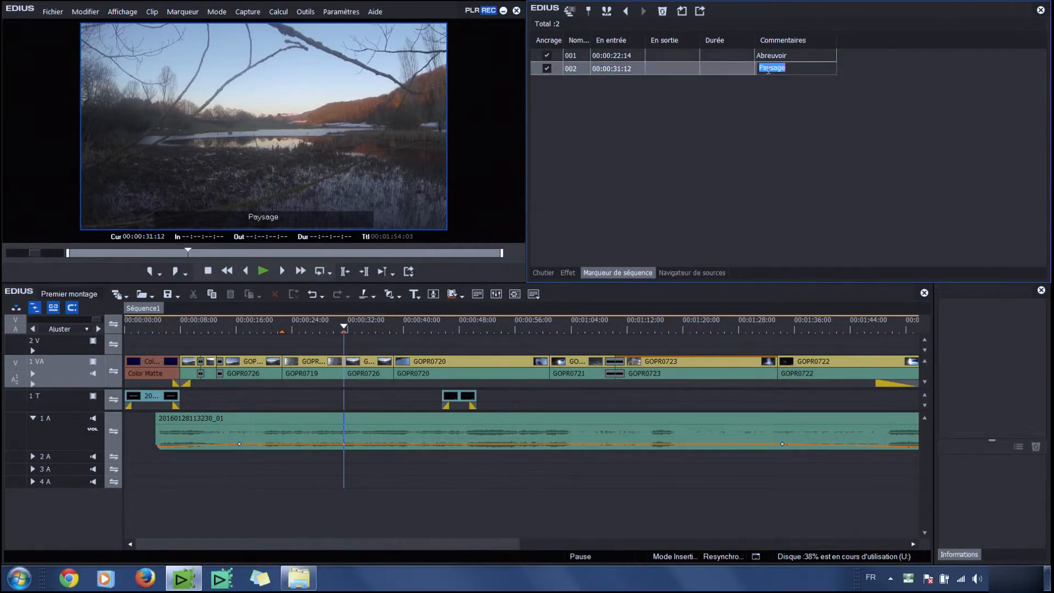
key("Return")
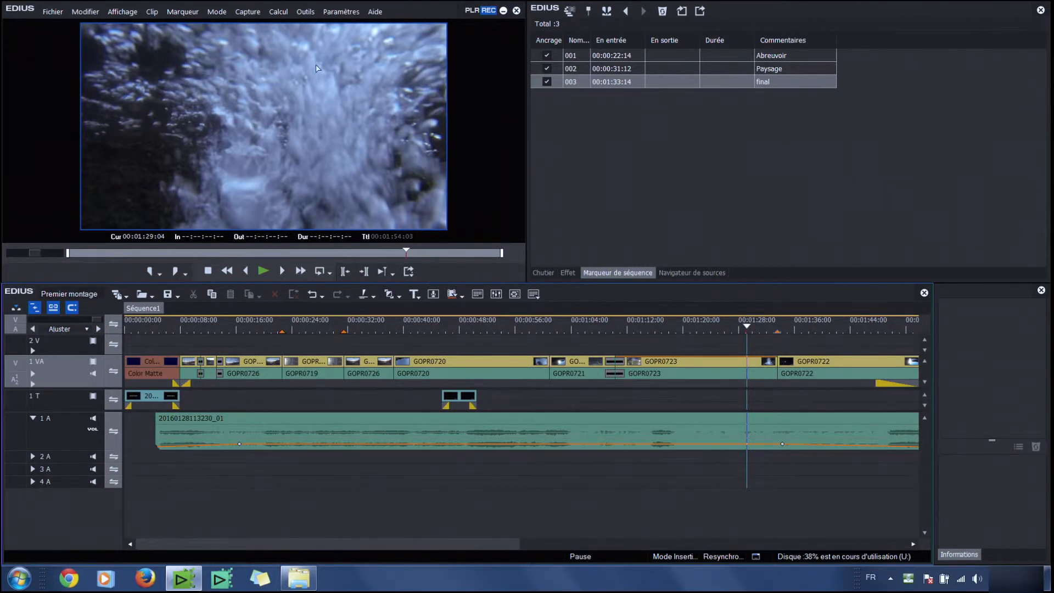
Export the sequence with the disc burning function, Graver sur le disque
left_click(408, 273)
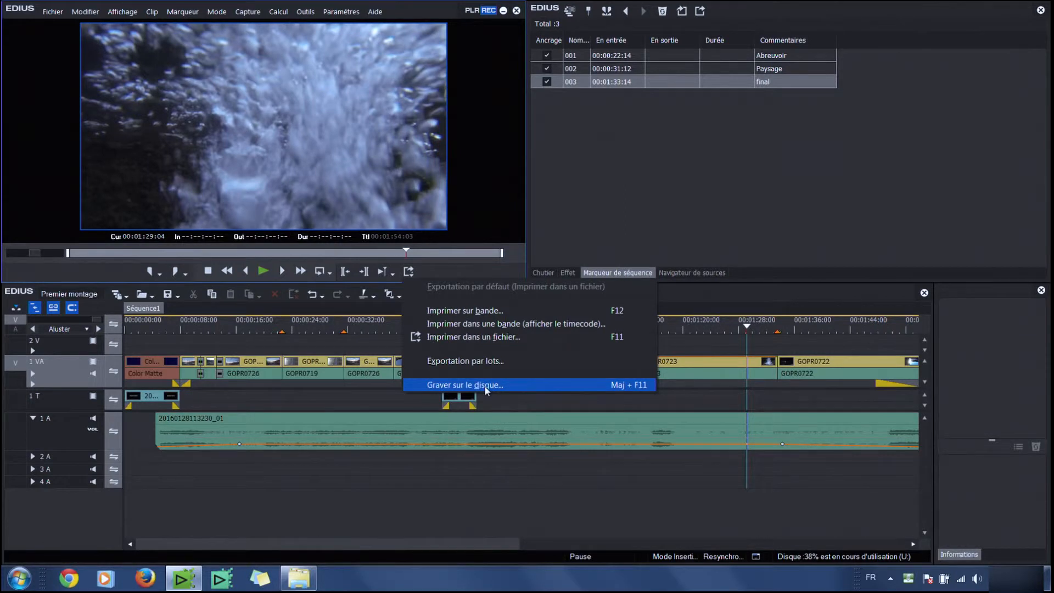
left_click(55, 12)
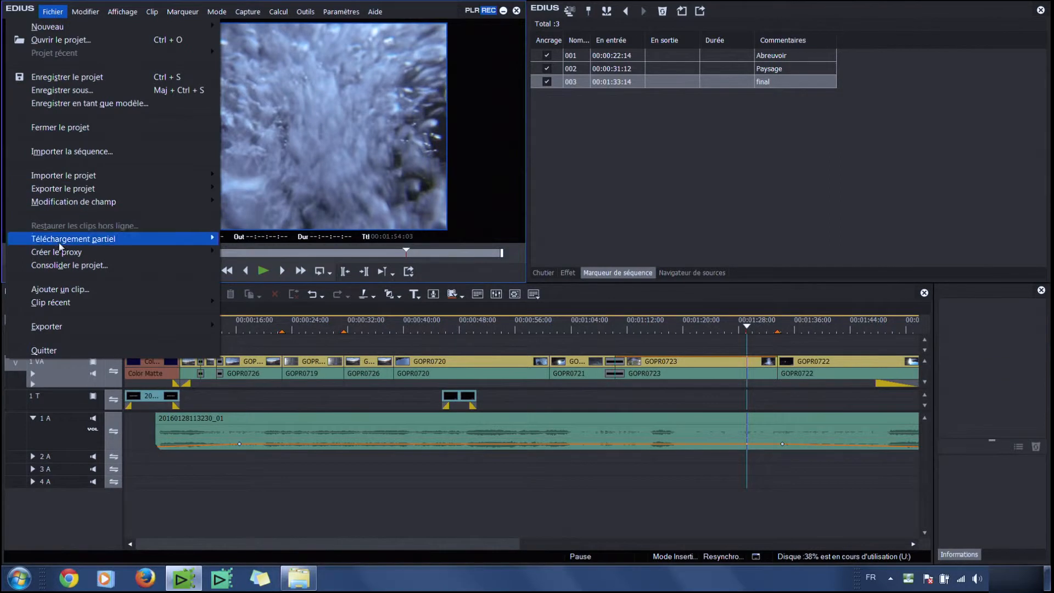
mouse_move(61, 327)
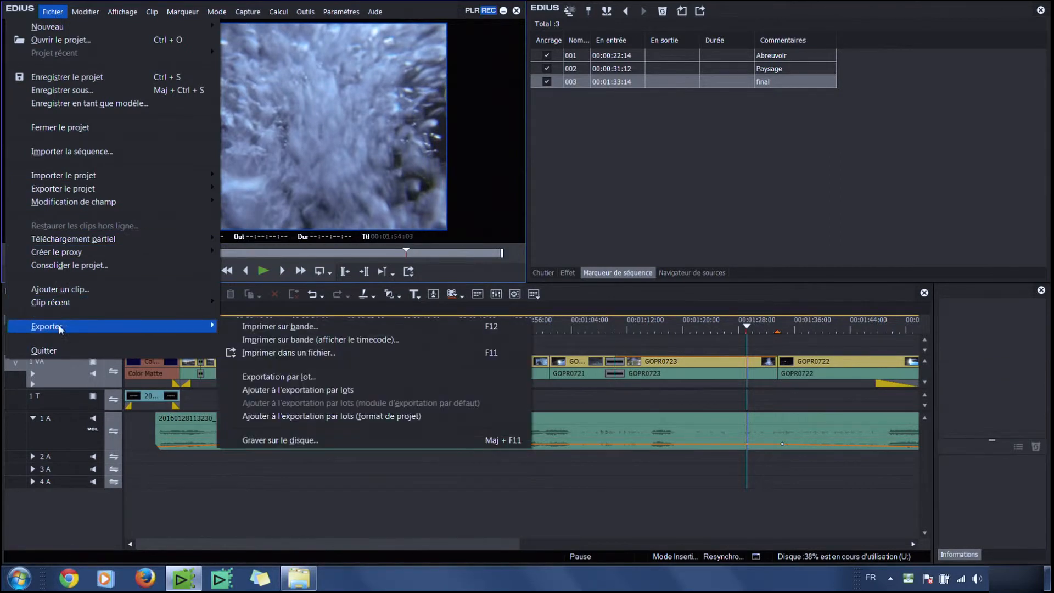
left_click(306, 441)
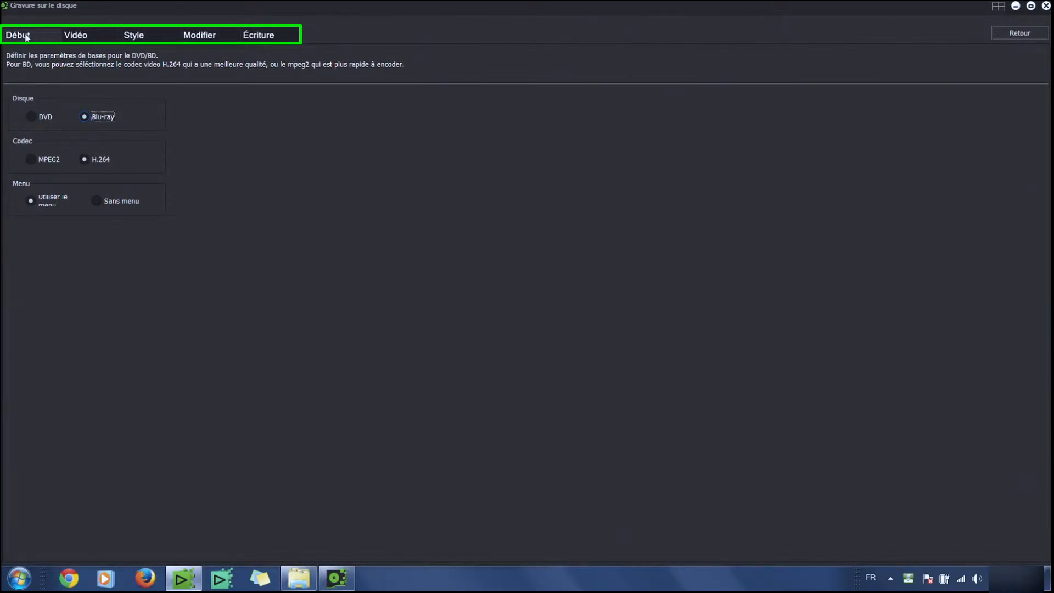
Review the video, style, edit and write pages of the disc burning window, and return to the start settings
left_click(85, 37)
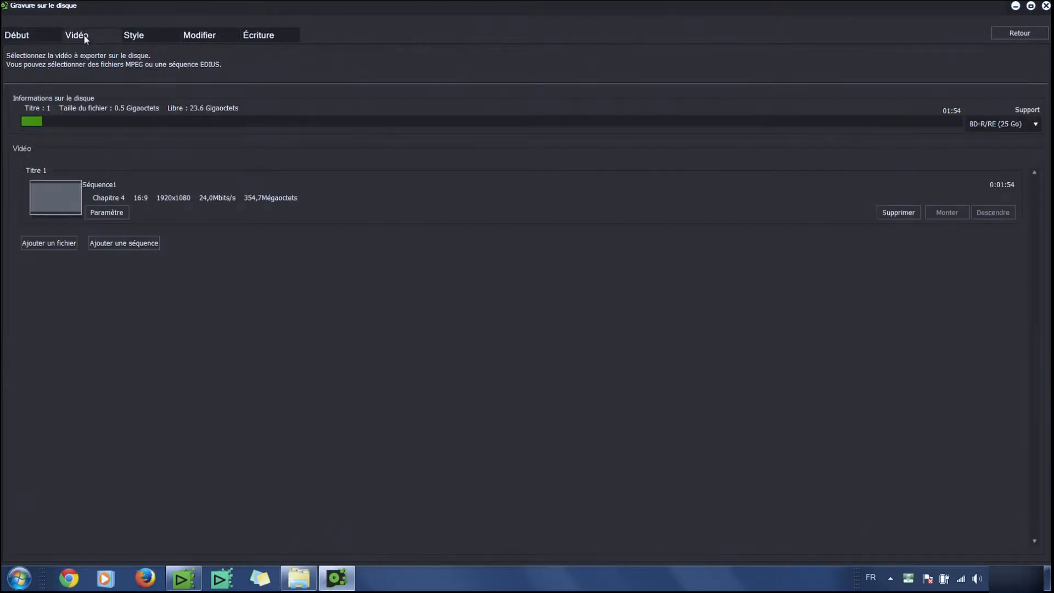
left_click(137, 35)
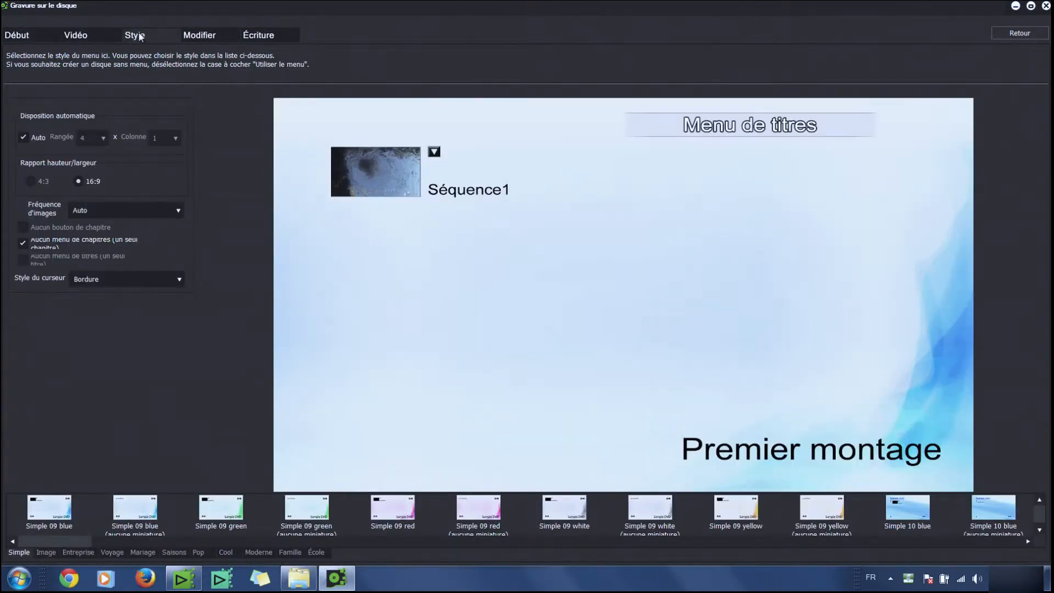
left_click(209, 38)
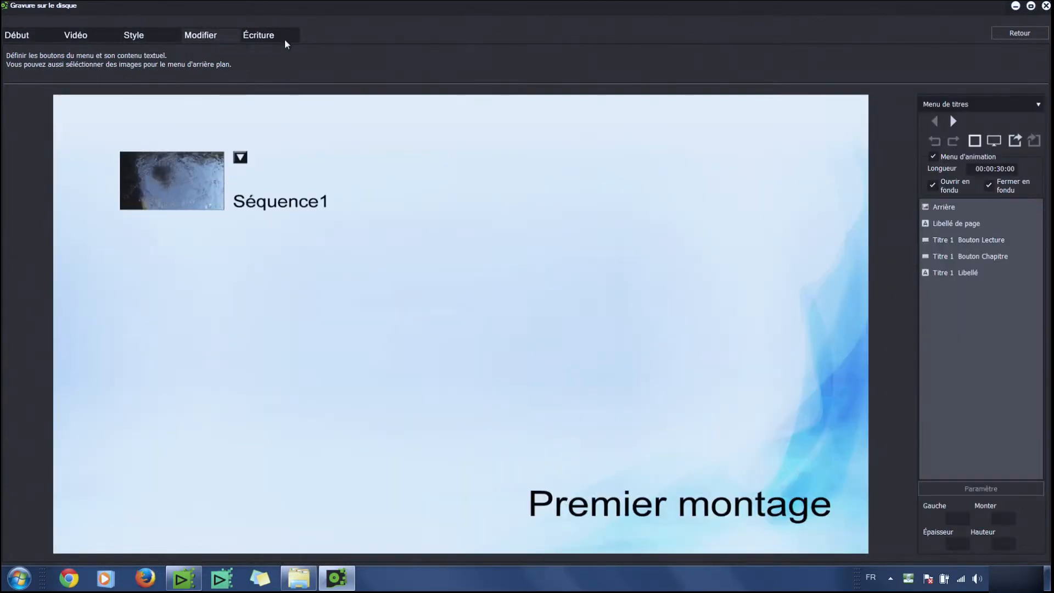
left_click(262, 35)
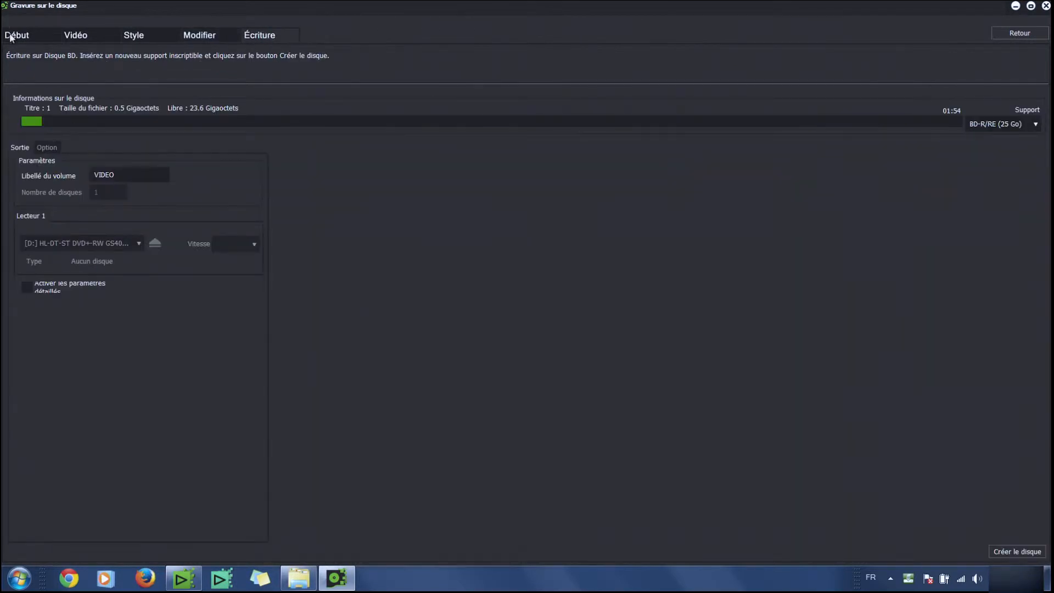
left_click(16, 36)
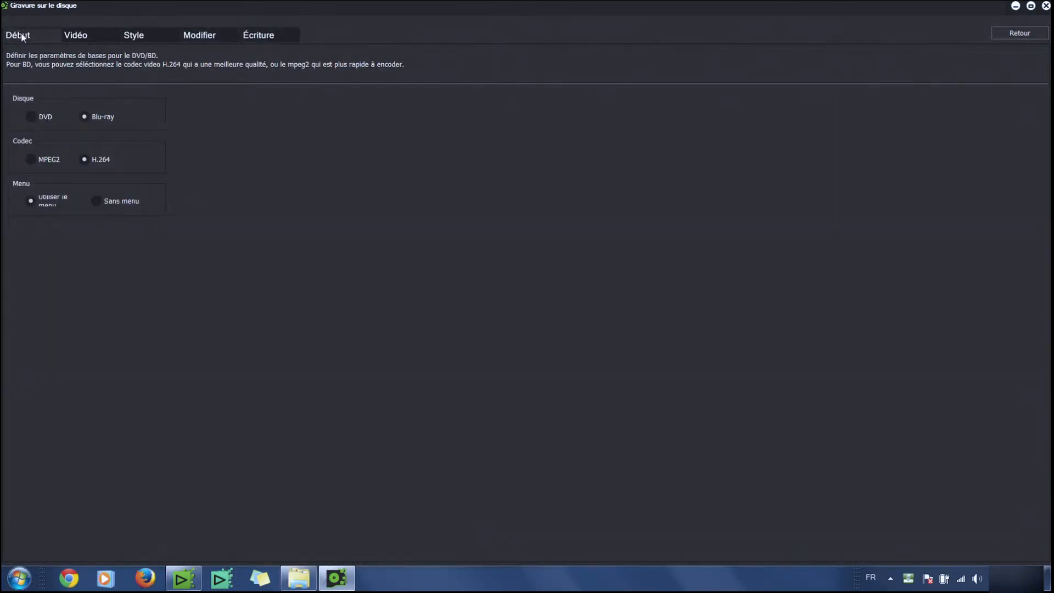
Try the disc settings for a Blu-ray with the H.264 codec and no menu
left_click(29, 199)
left_click(39, 118)
left_click(87, 118)
key("Tab")
left_click(97, 203)
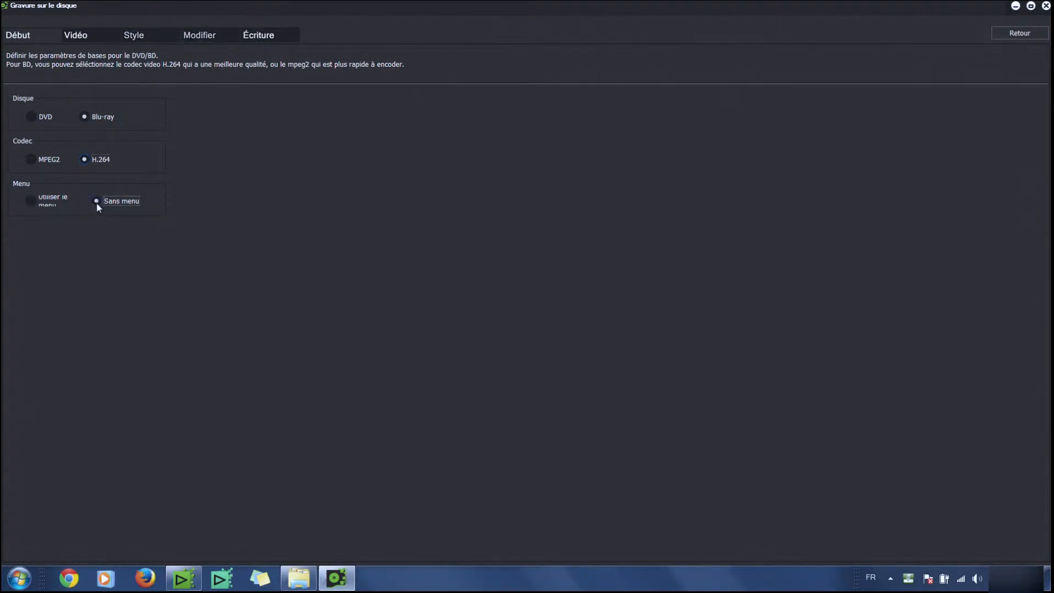
Set the disc type to DVD and enable the use of a menu
left_click(31, 116)
left_click(30, 202)
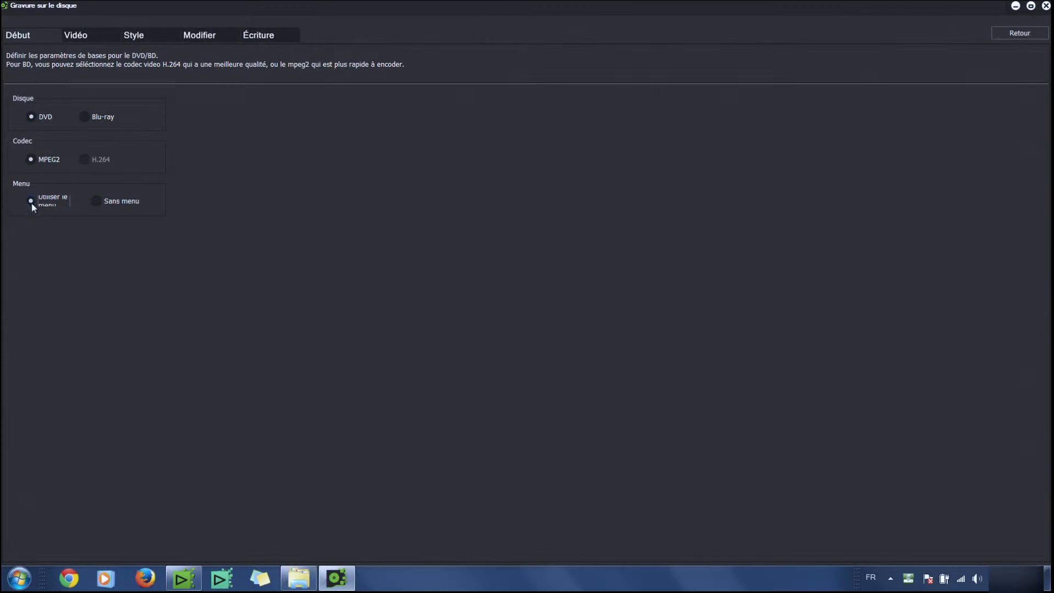
Check the video content settings for the media type choices and for further sequences that can be added
left_click(78, 36)
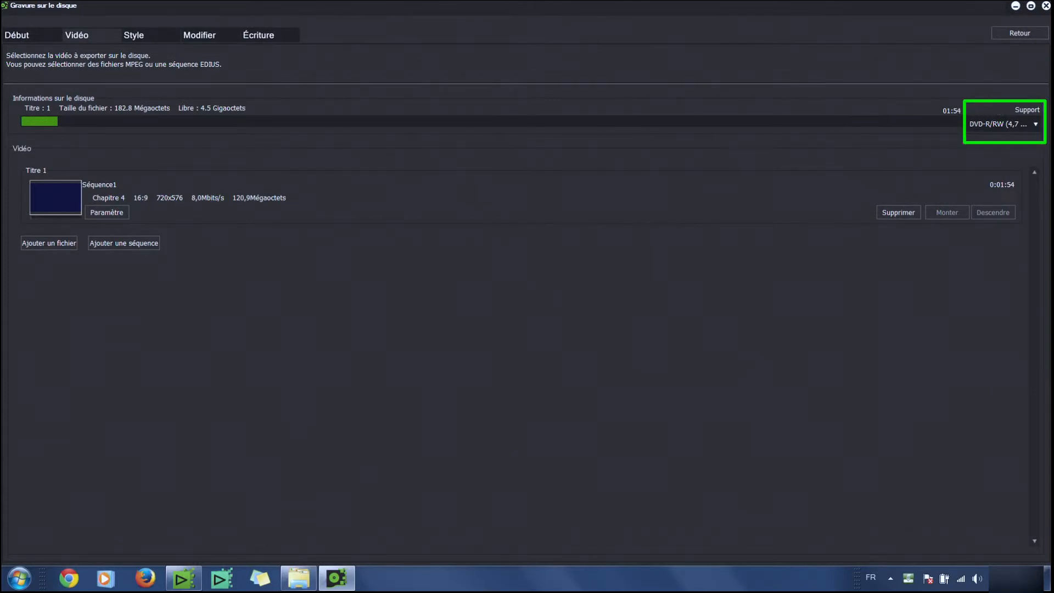
left_click(1032, 126)
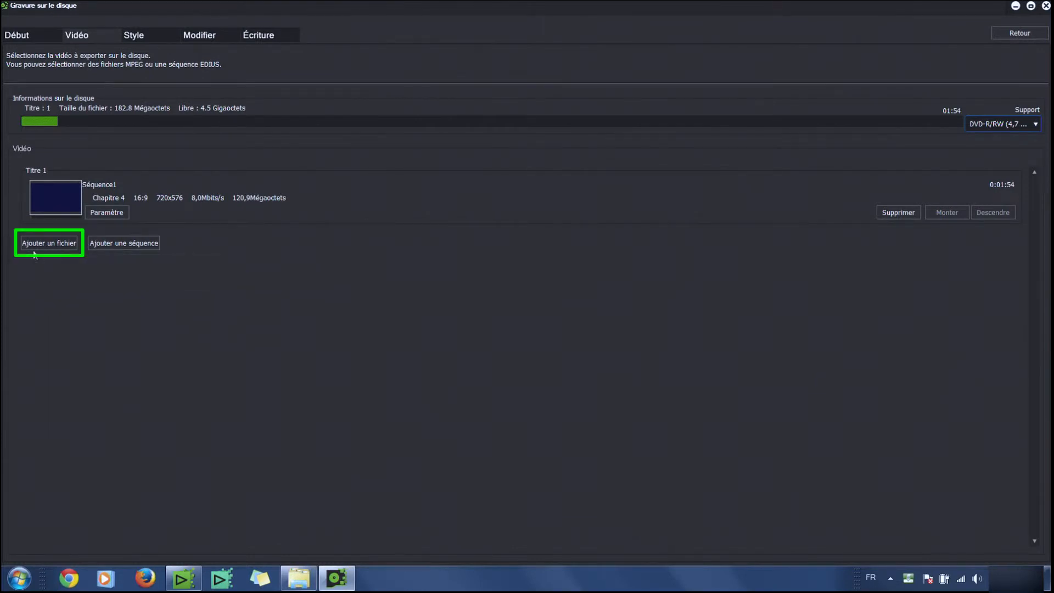
left_click(125, 245)
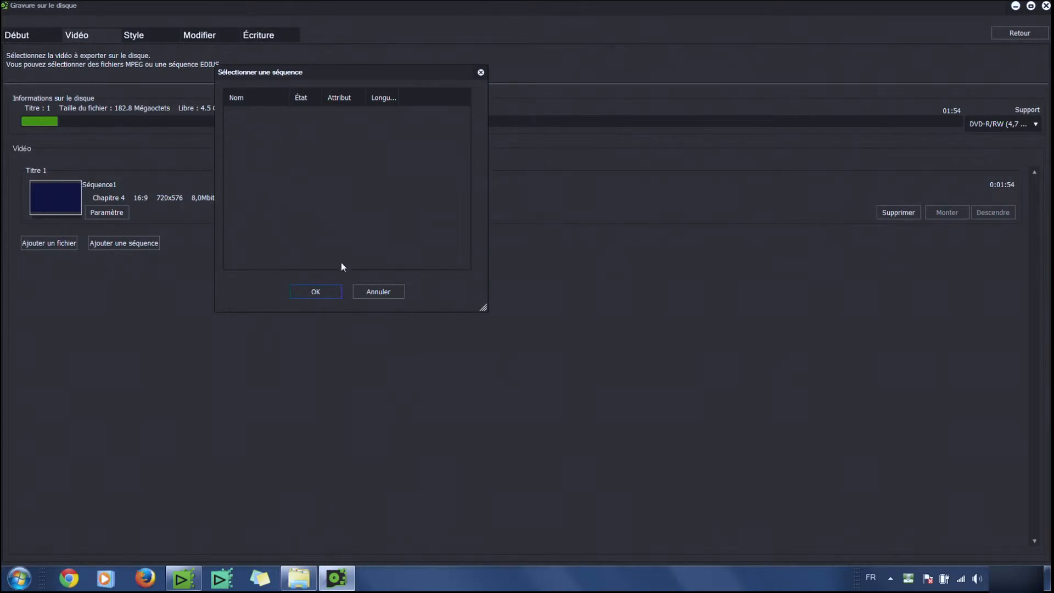
left_click(377, 292)
Browse the disc menu styles in the Simple, Image and Entreprise categories
left_click(134, 35)
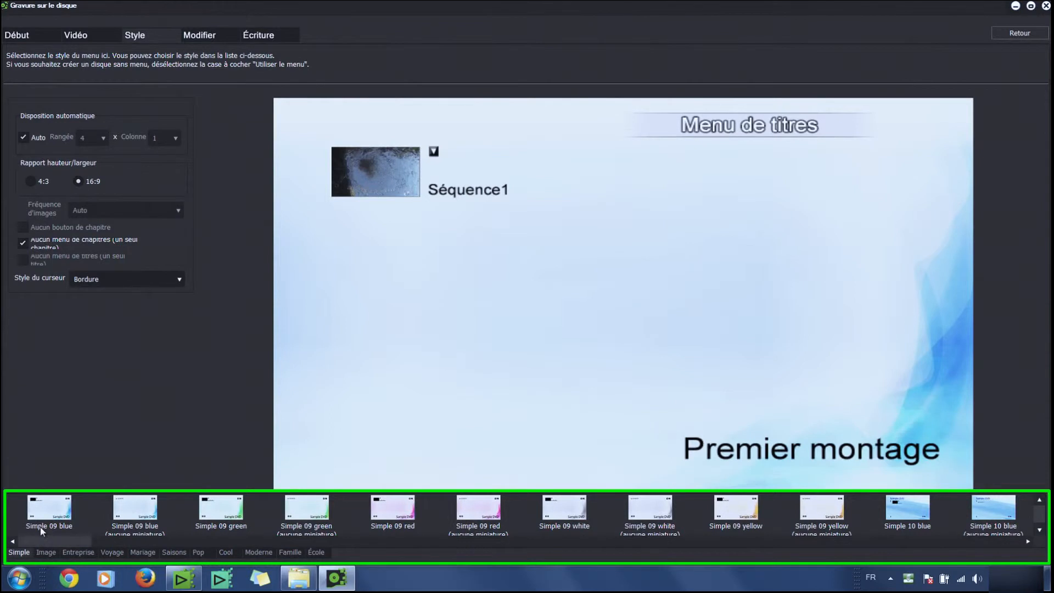
left_click_drag(83, 543, 250, 557)
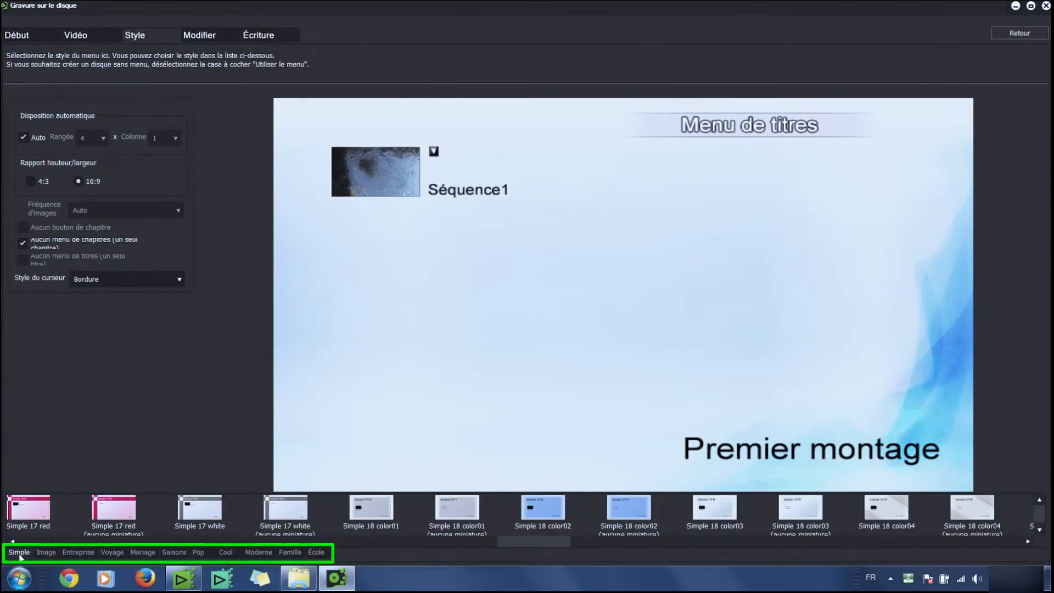
left_click(46, 553)
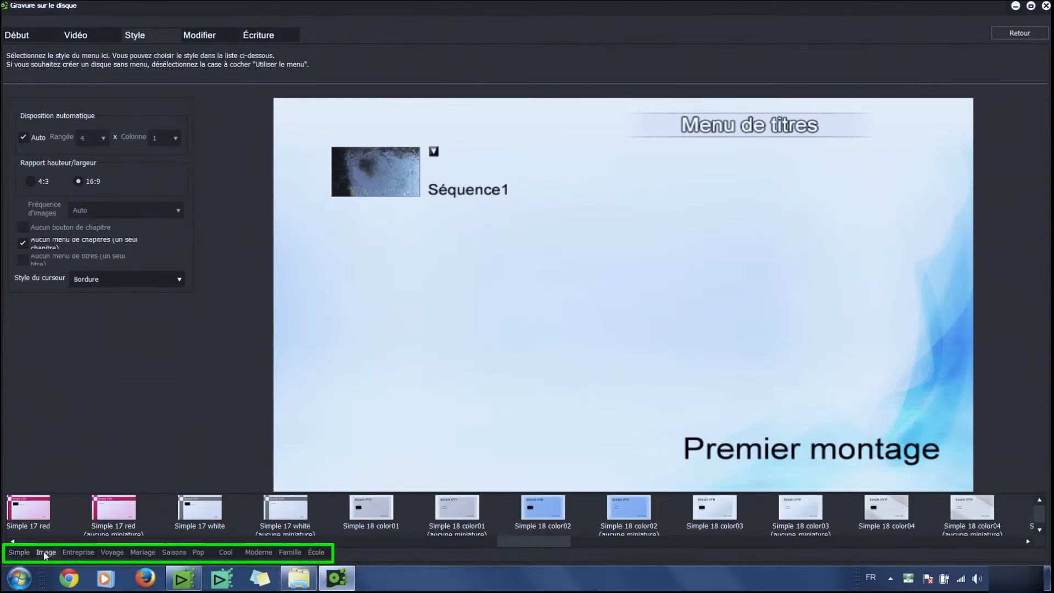
left_click(81, 554)
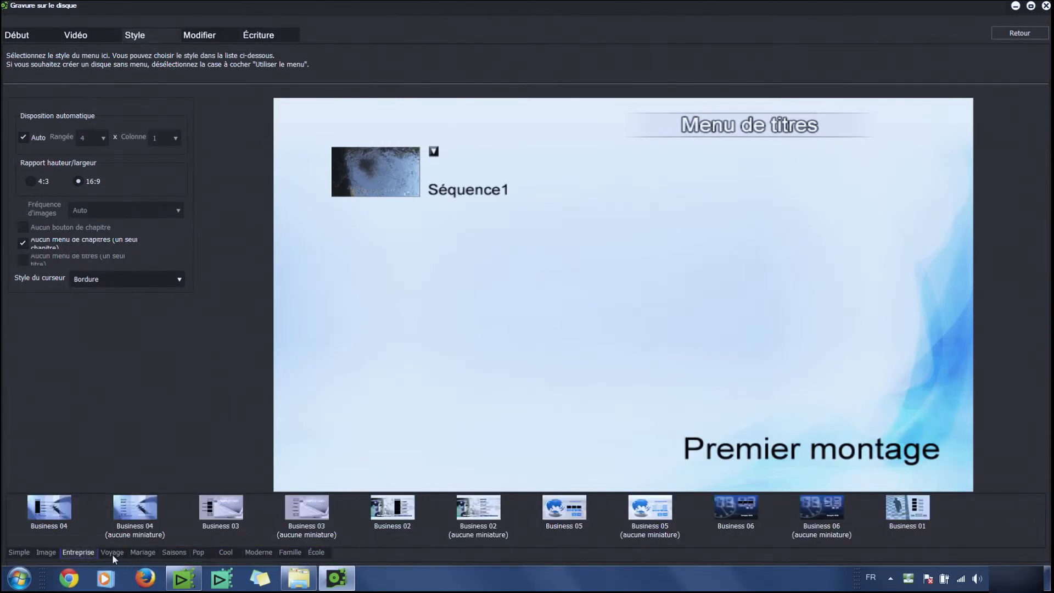
Compare the Spring 01 menu style from the Saisons category with its version without thumbnails, and choose Spring 01
left_click(174, 552)
left_click(55, 515)
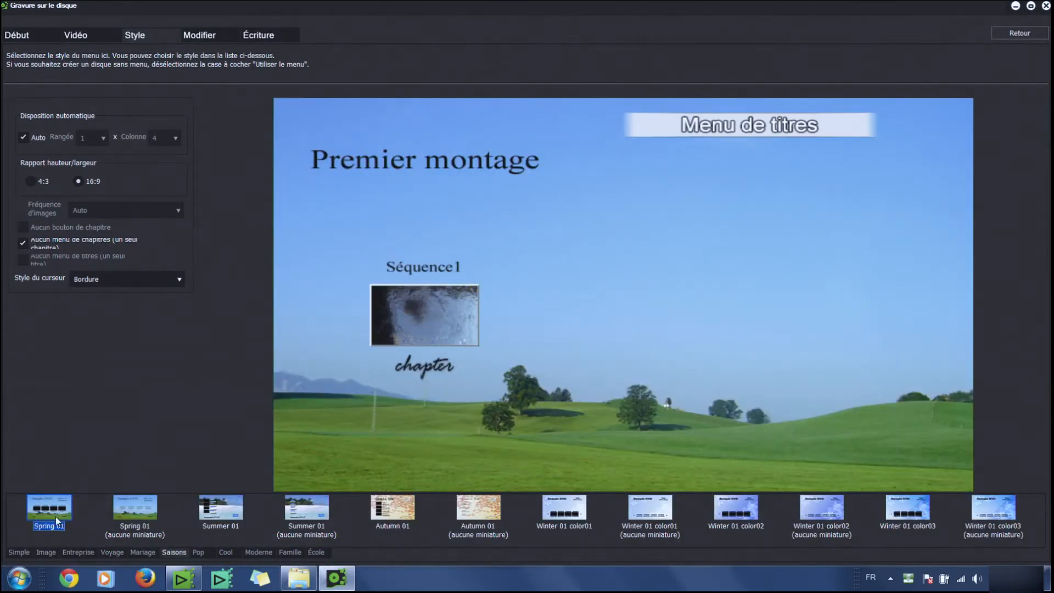
left_click(136, 513)
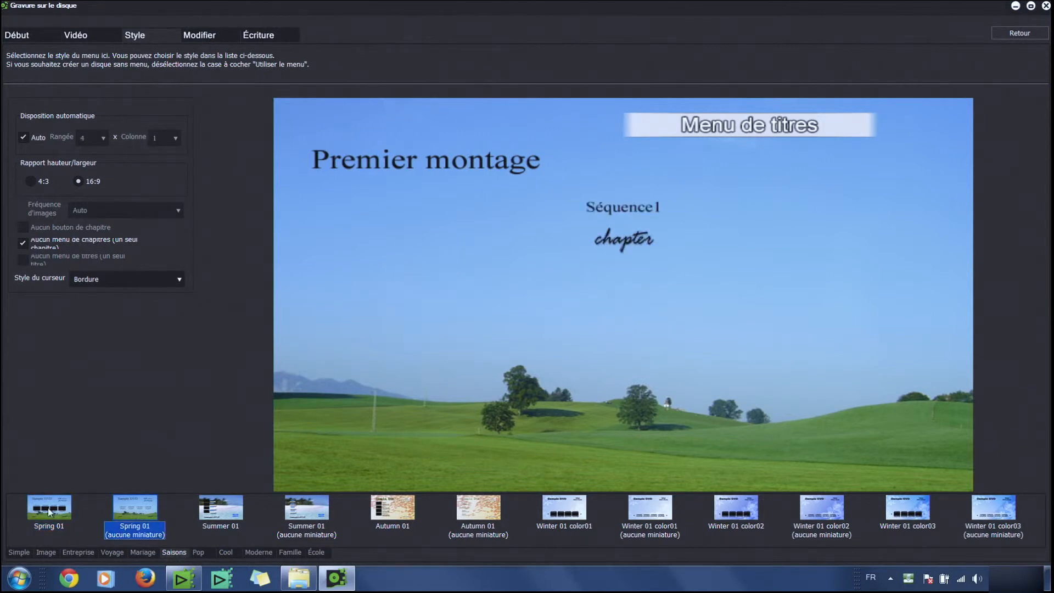
left_click(82, 513)
left_click(140, 517)
left_click(46, 511)
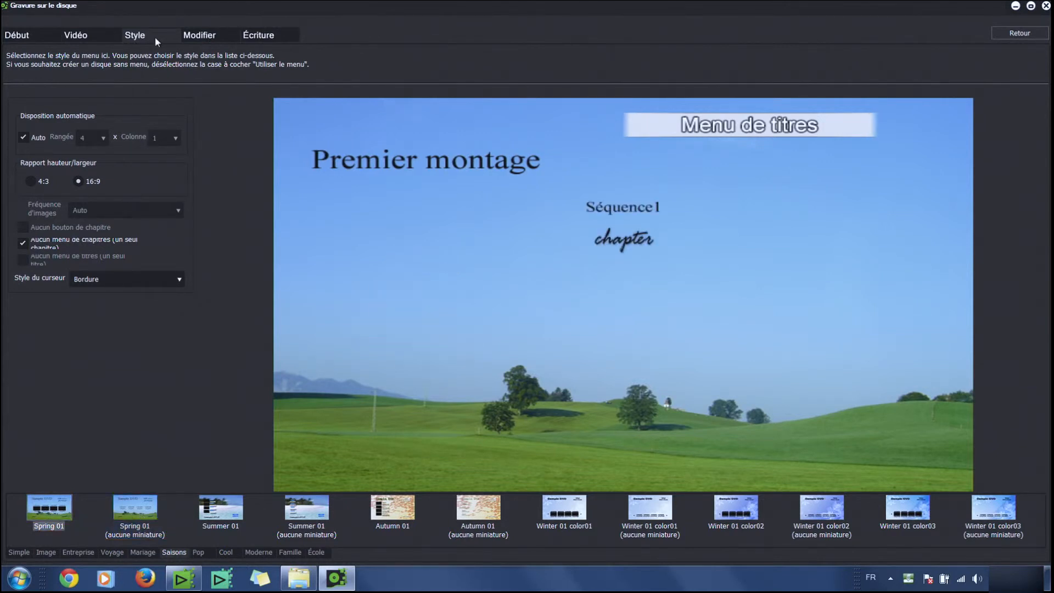
Open the menu editing stage and compare the title menu page with the chapter menu page
left_click(200, 35)
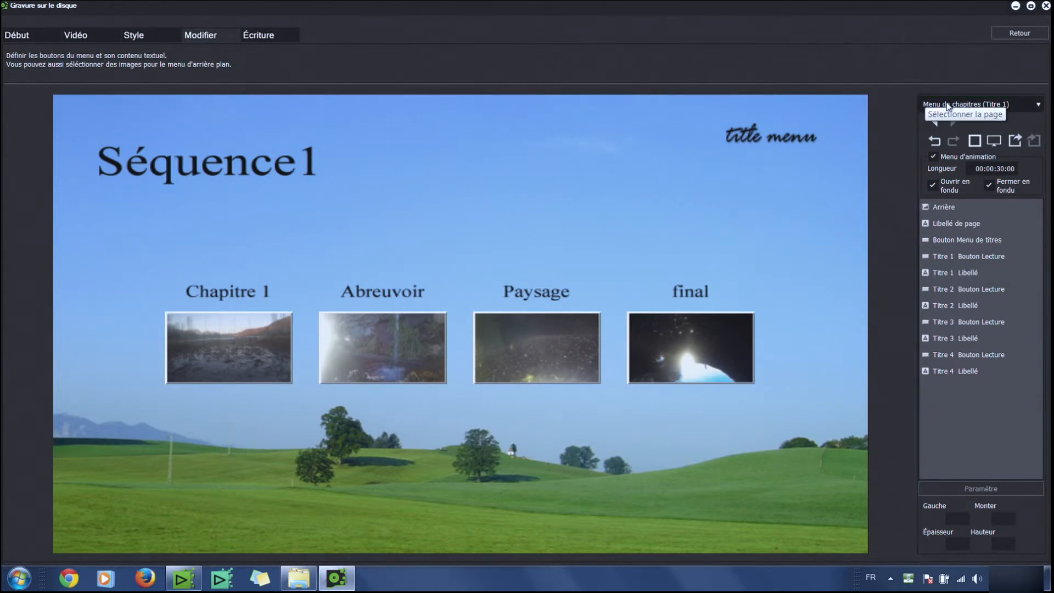
left_click(937, 121)
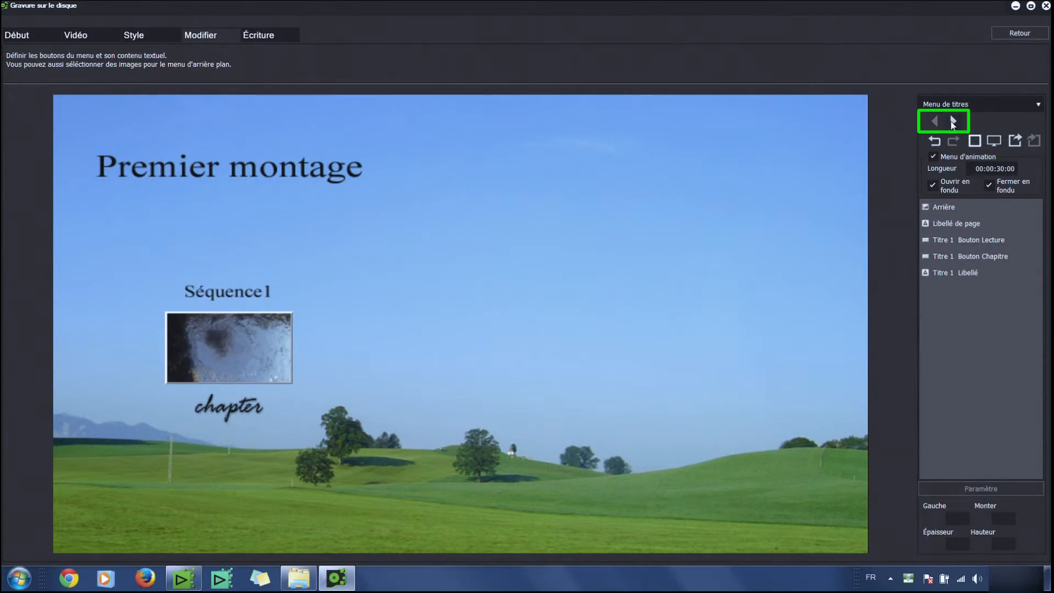
left_click(954, 121)
left_click(945, 124)
left_click(954, 121)
left_click(936, 121)
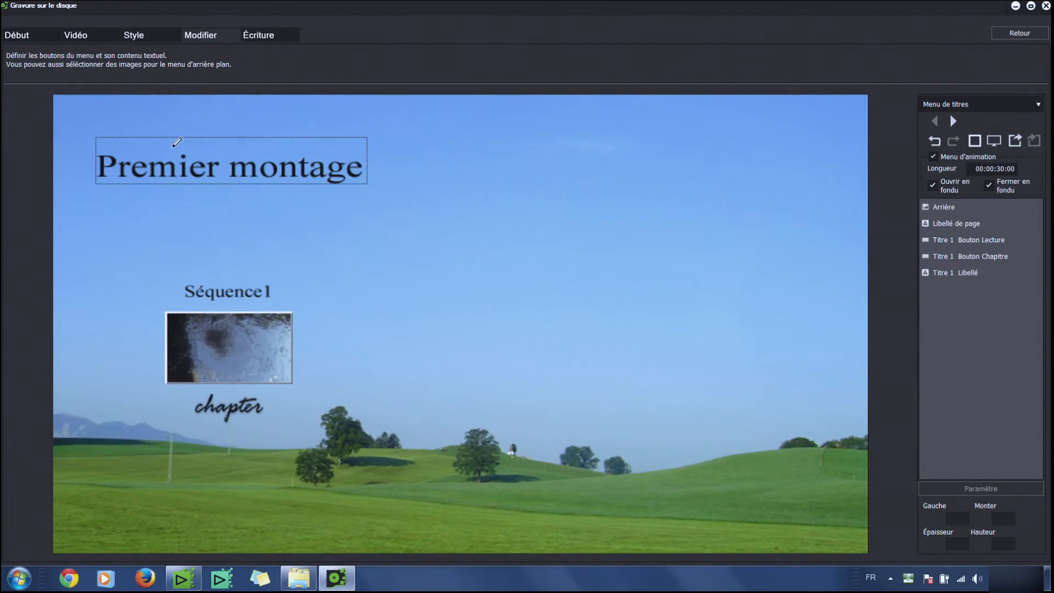
Move all title menu elements to the middle of the page, and shift the Séquence1 label, thumbnail and chapter button slightly up together
left_click_drag(79, 119, 447, 506)
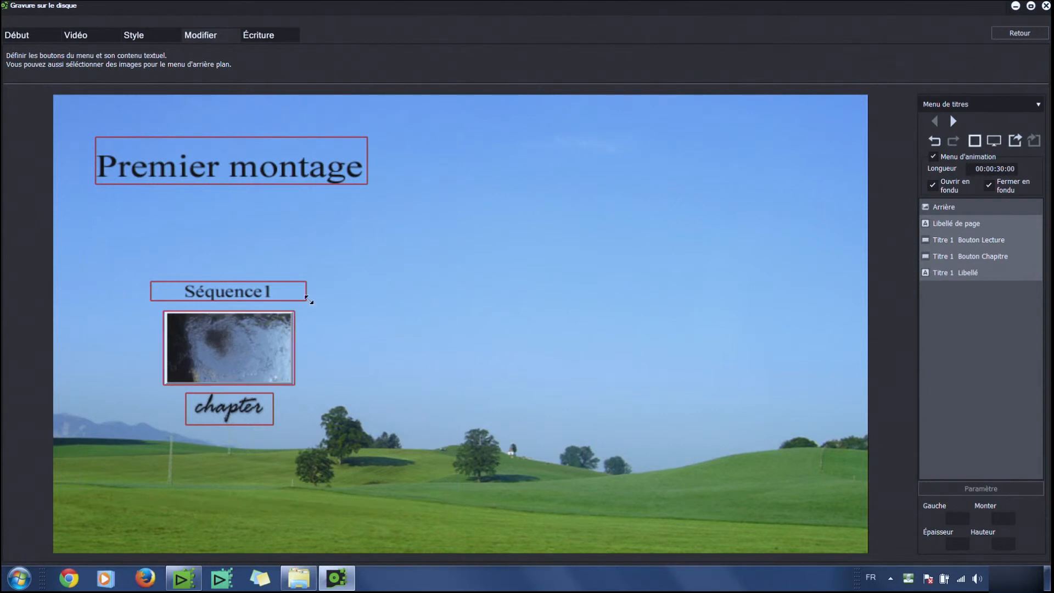
left_click_drag(223, 345, 453, 340)
left_click(342, 282)
left_click_drag(330, 255, 551, 455)
left_click_drag(488, 357, 482, 320)
left_click(571, 312)
Change the title label Séquence1 to "Tendance Naturelle", and check its text settings without altering them
double_click(460, 246)
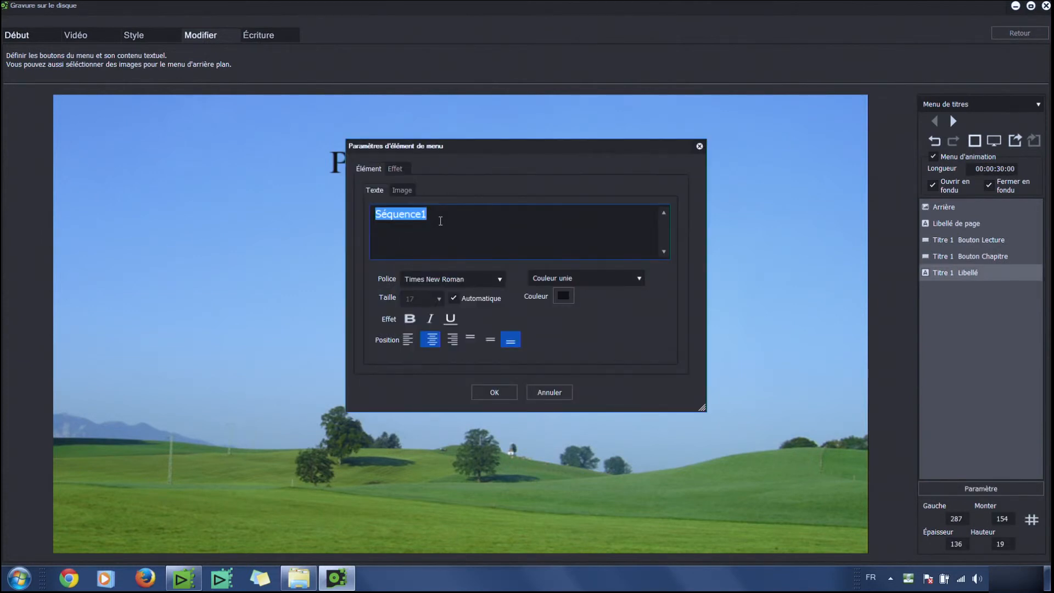
type("Tendance Naturelle")
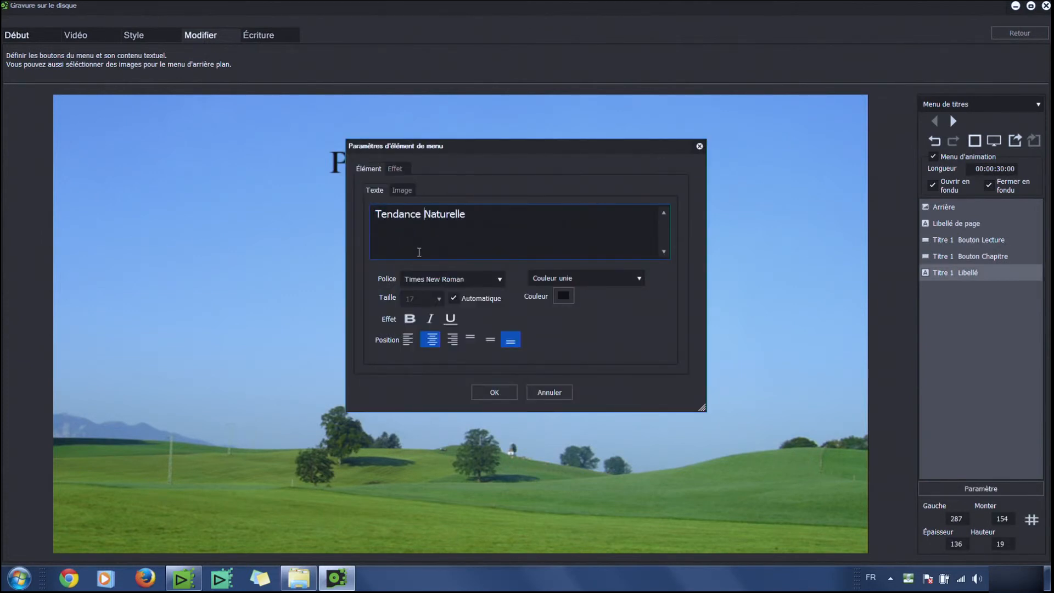
left_click(485, 392)
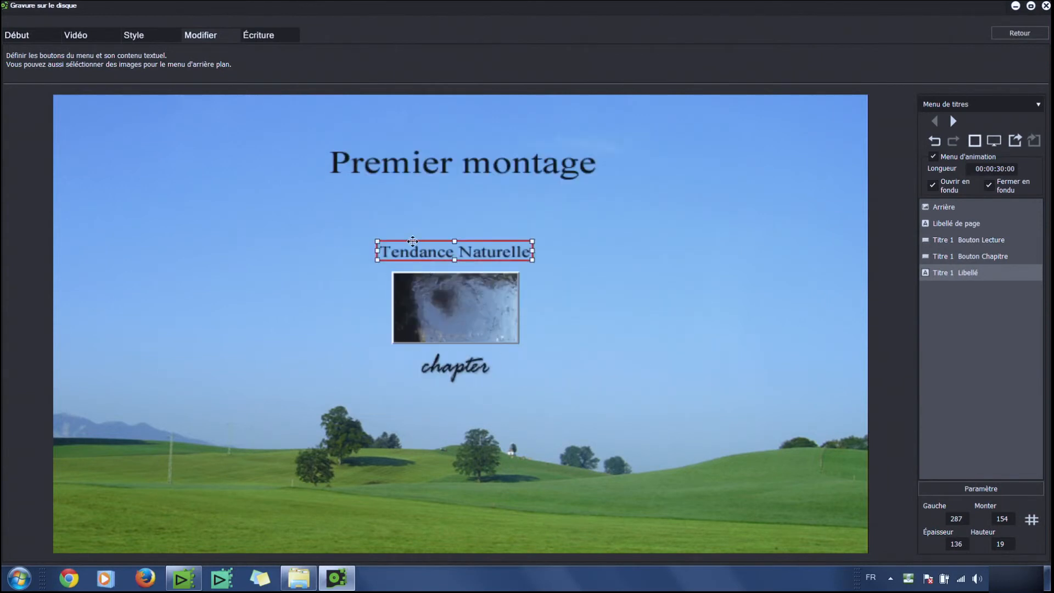
double_click(402, 244)
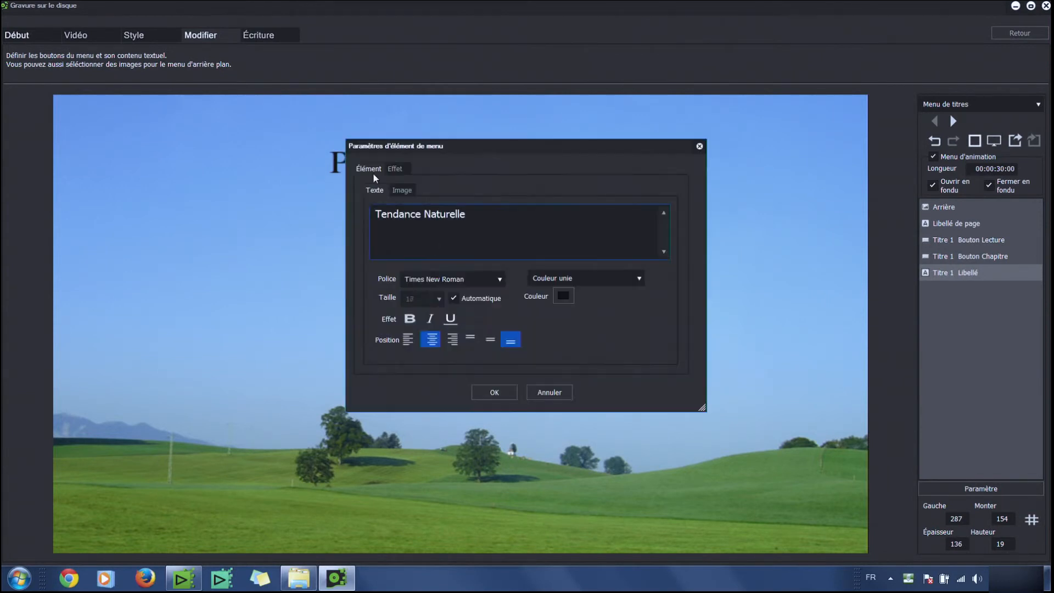
left_click(529, 396)
Replace the title play button's thumbnail with the frame at 00:00:34:22 from the EDIUS timeline
left_click(445, 311)
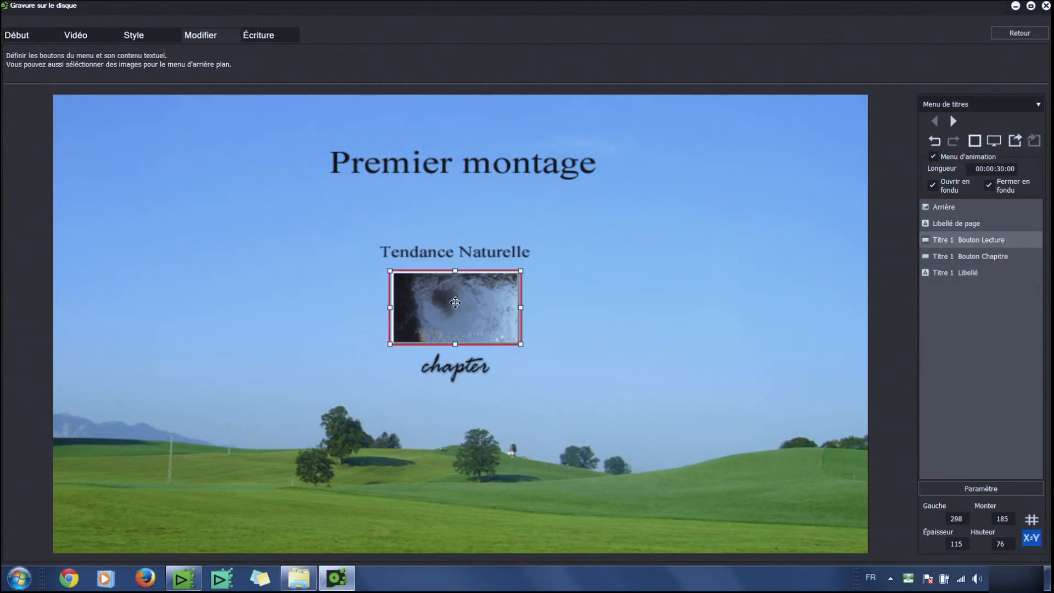
double_click(450, 295)
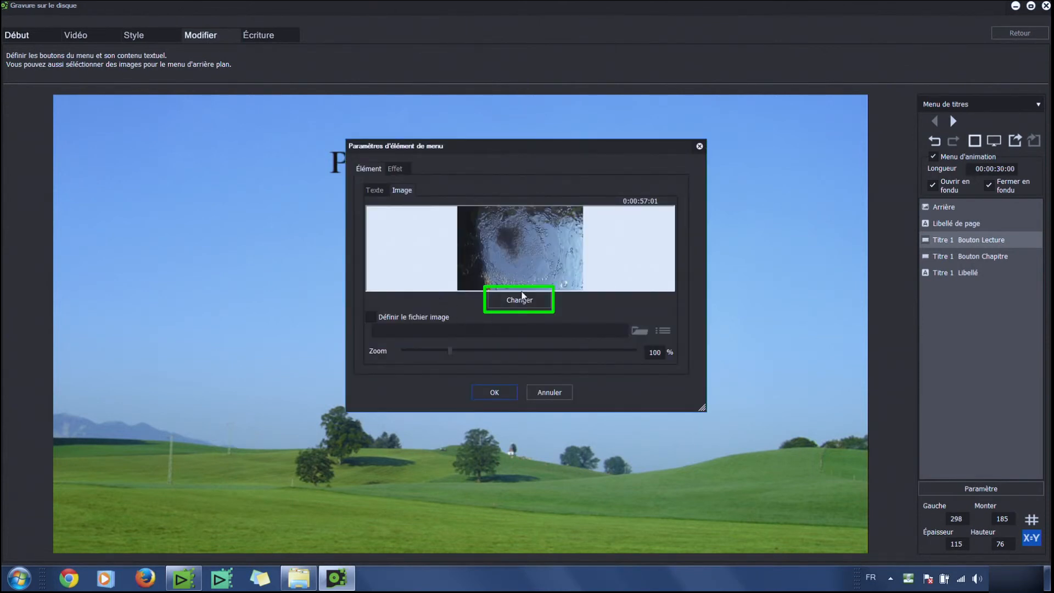
left_click(516, 301)
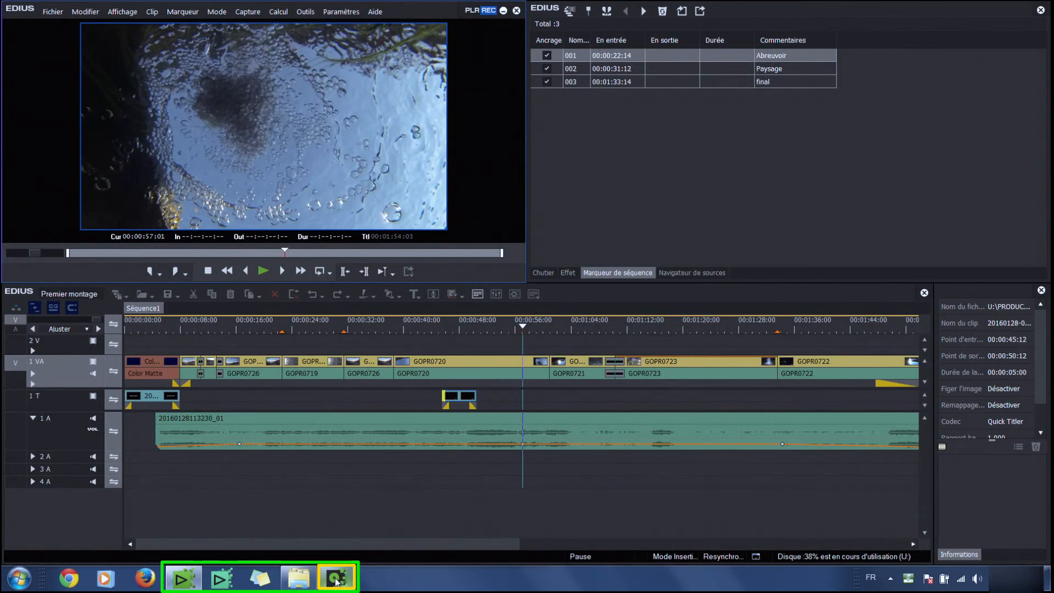
mouse_move(192, 581)
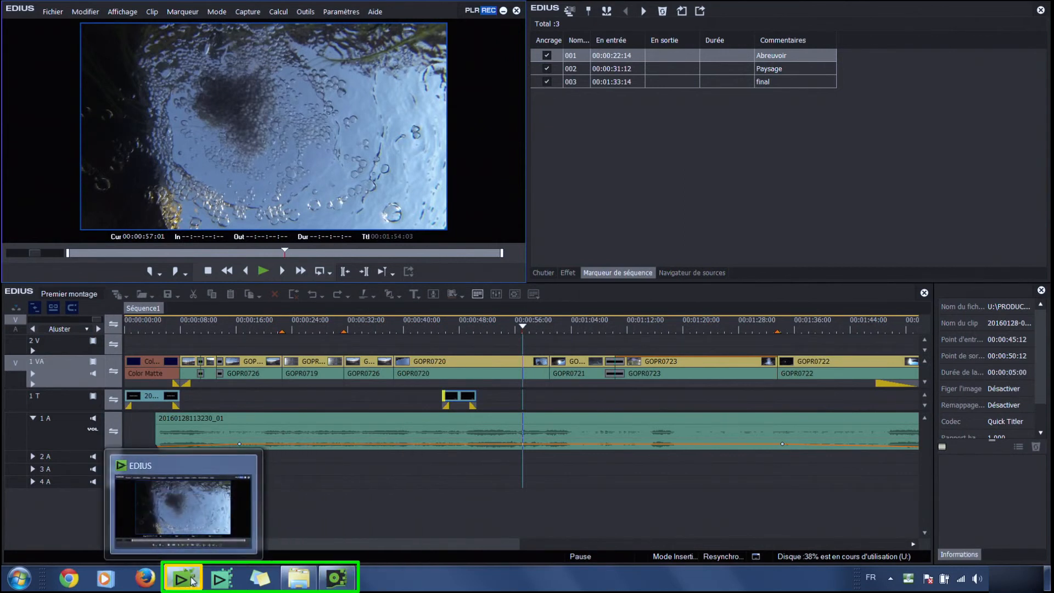
left_click_drag(520, 329, 371, 327)
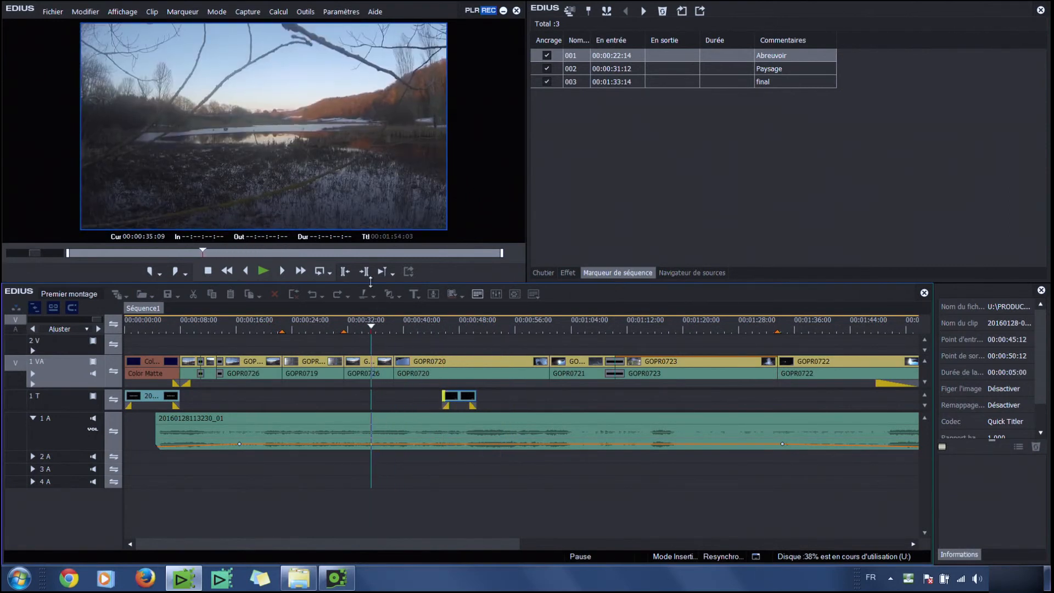
left_click_drag(375, 325, 369, 329)
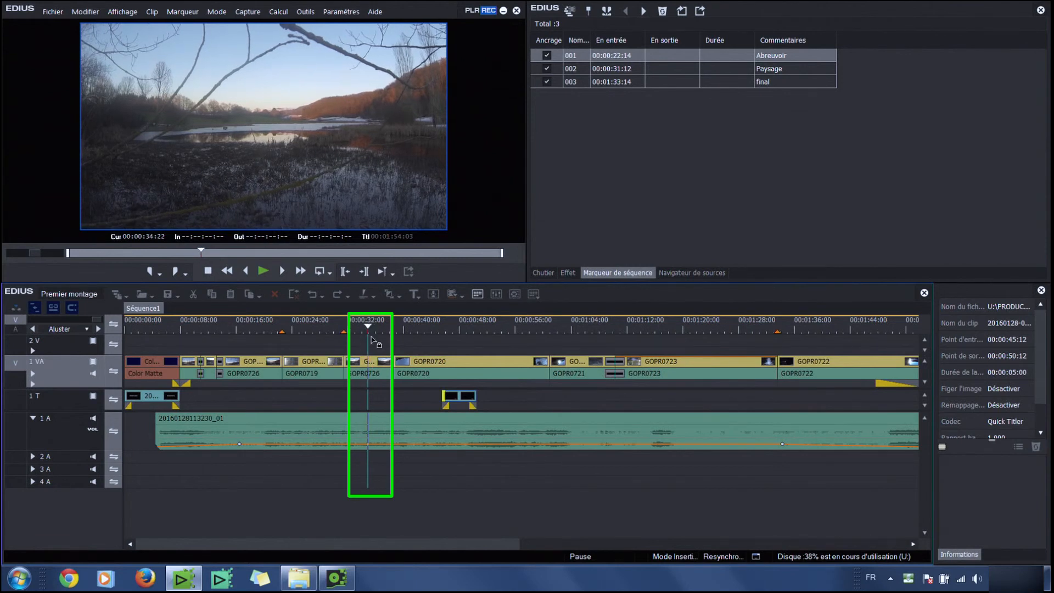
left_click(343, 583)
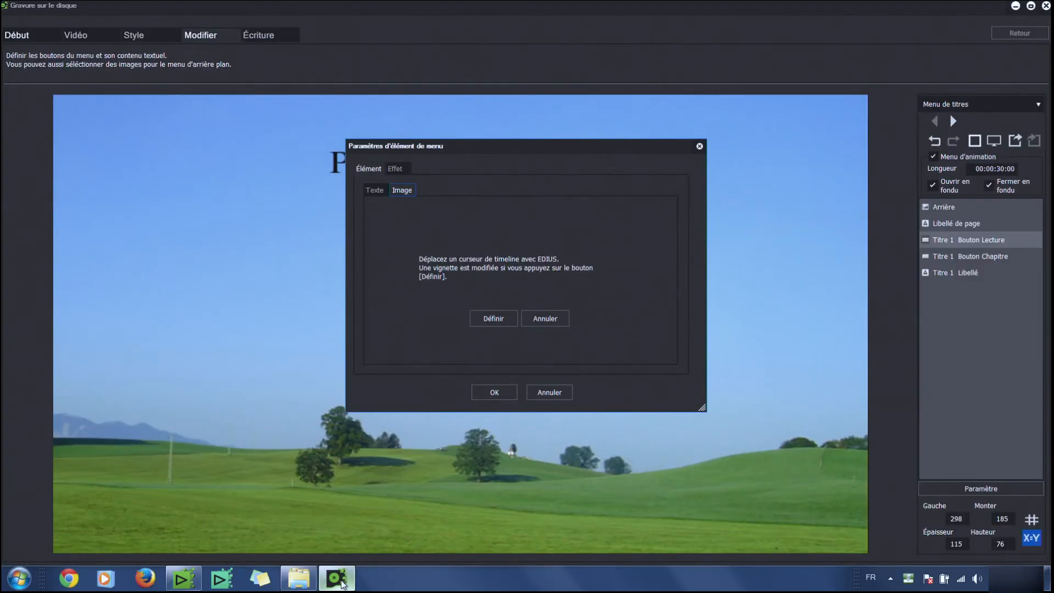
left_click(489, 321)
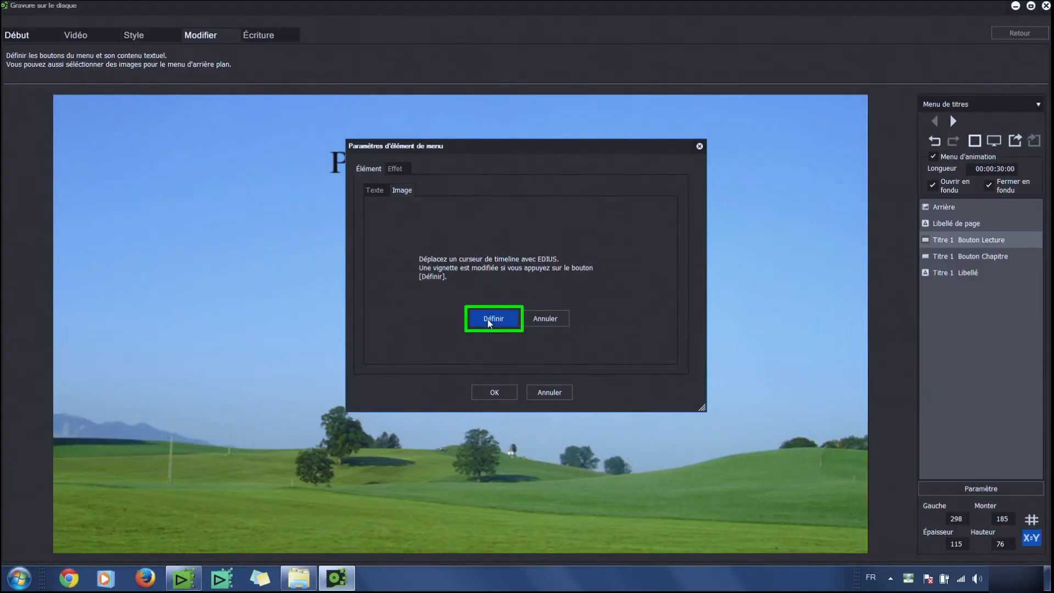
left_click(489, 320)
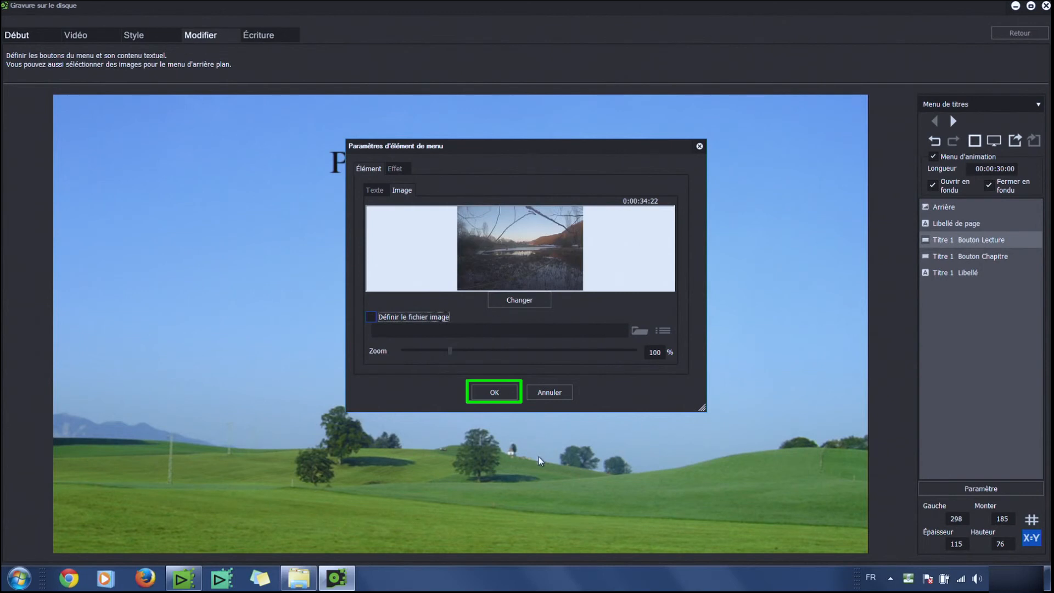
left_click(494, 392)
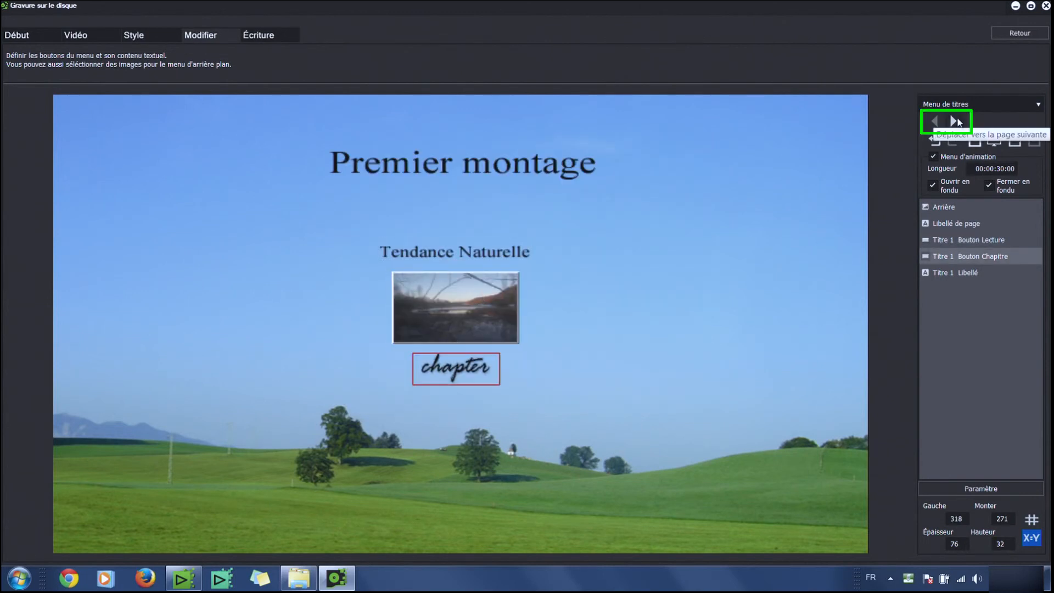
On the chapter menu page, change the page heading Séquence1 to "Tendance naturelle"
left_click(955, 122)
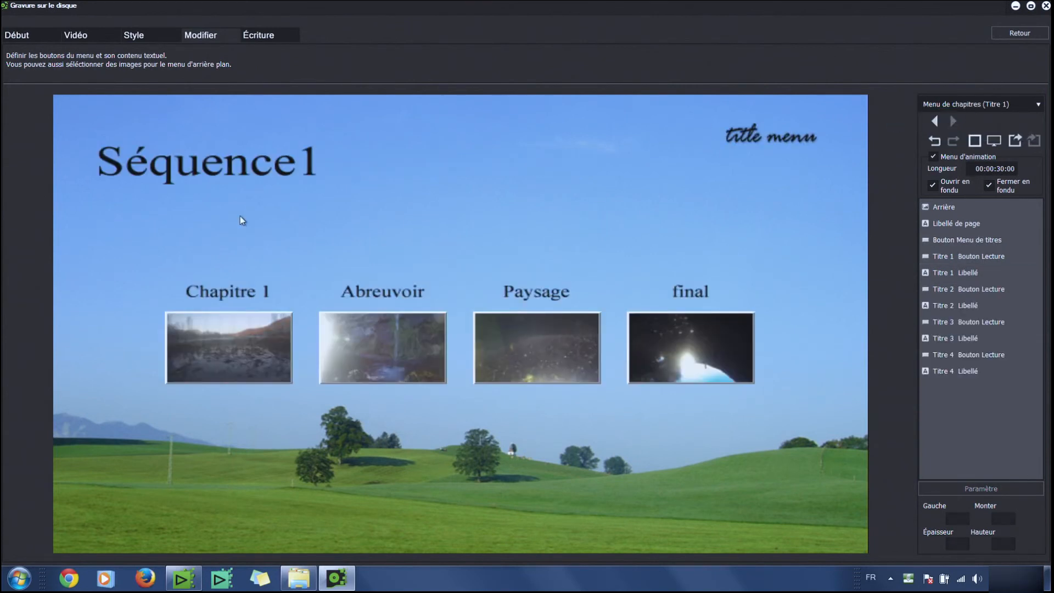
double_click(179, 158)
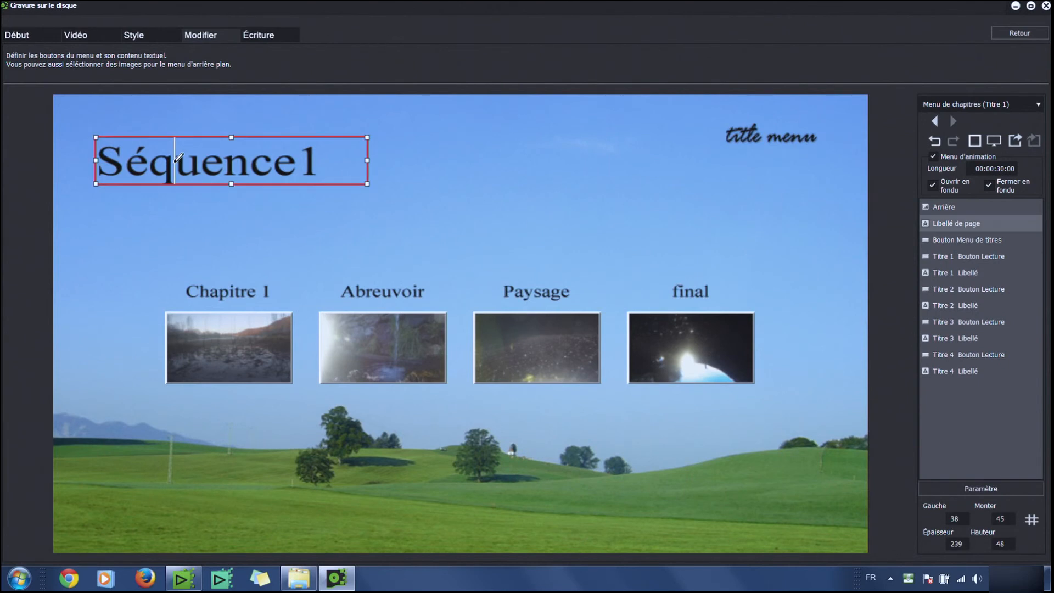
type("Tendant")
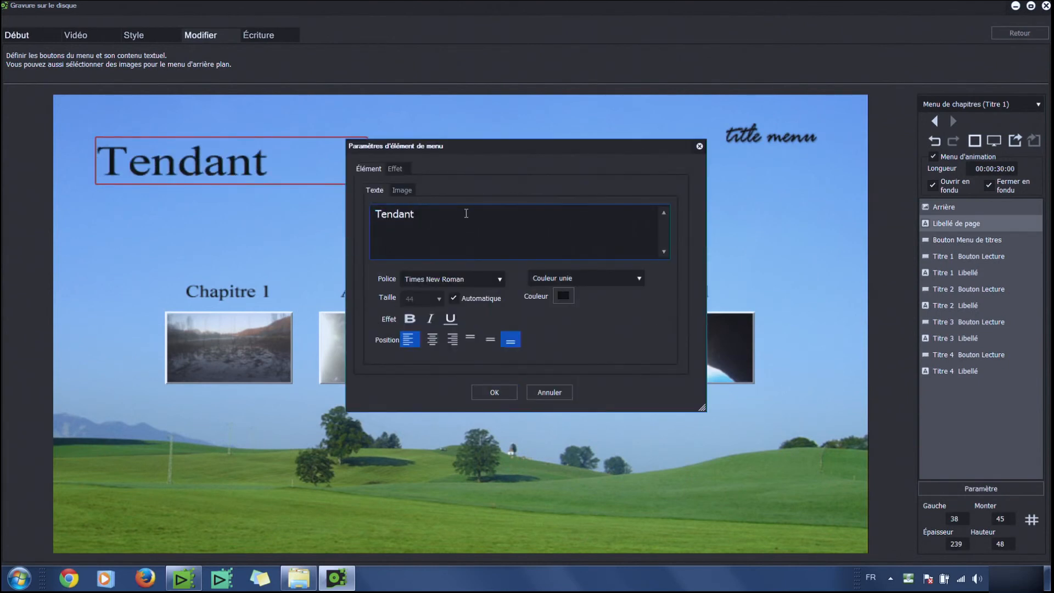
key("BackSpace")
type("ce ")
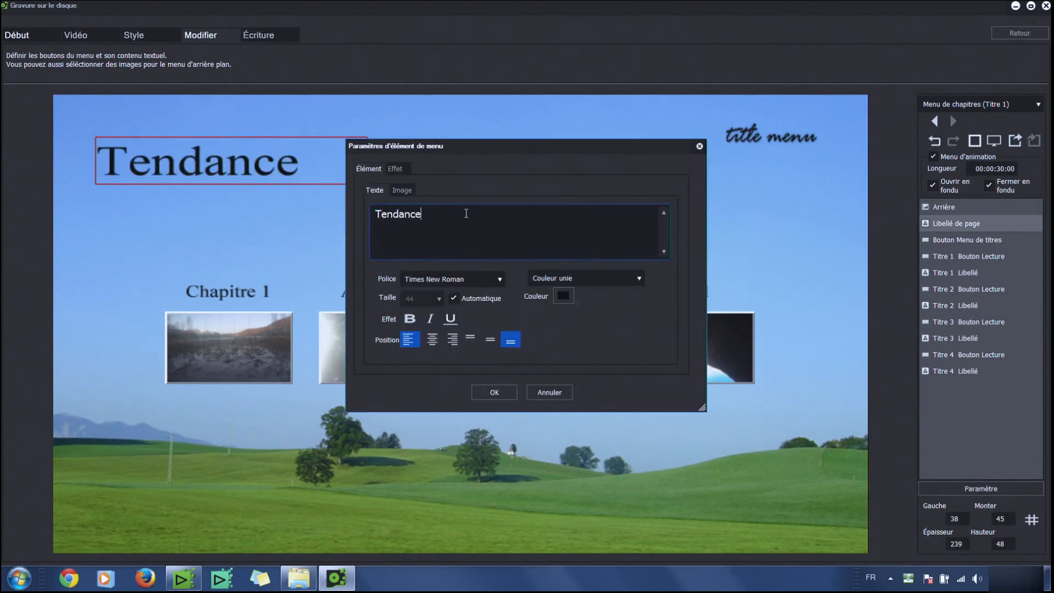
type("naturel")
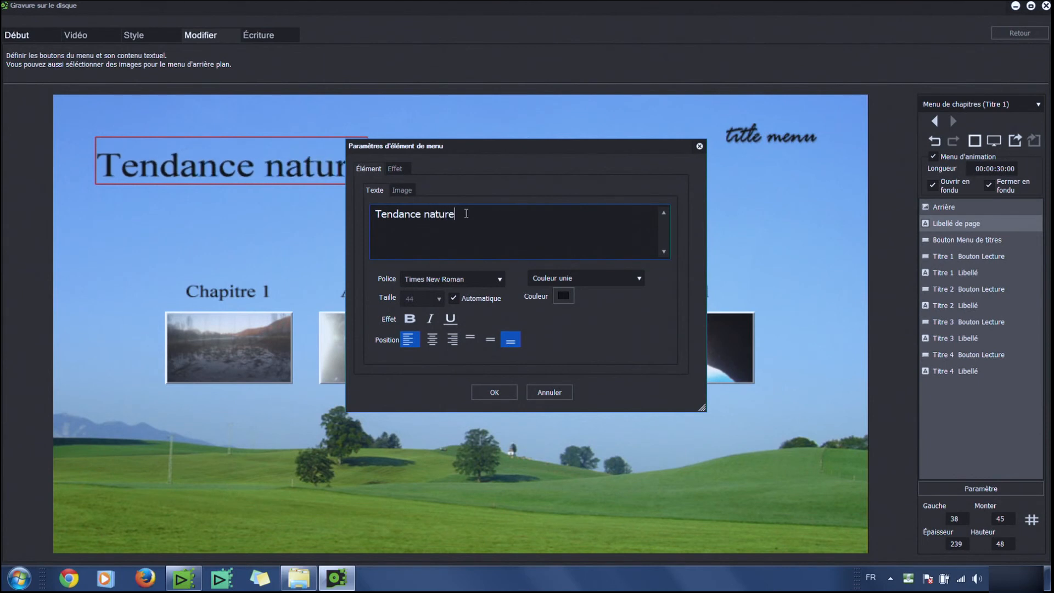
type("le")
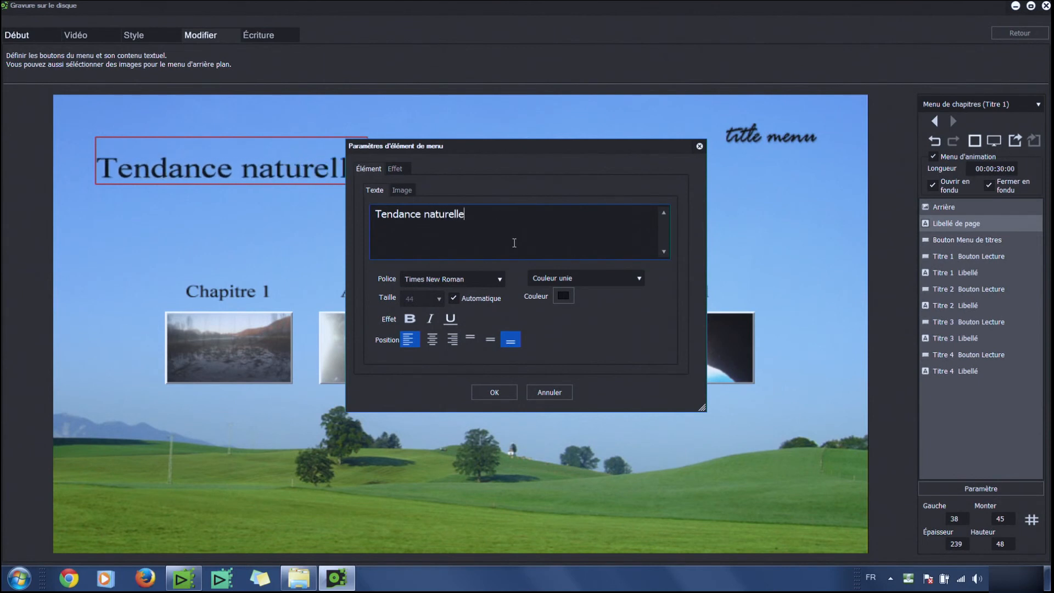
left_click(495, 393)
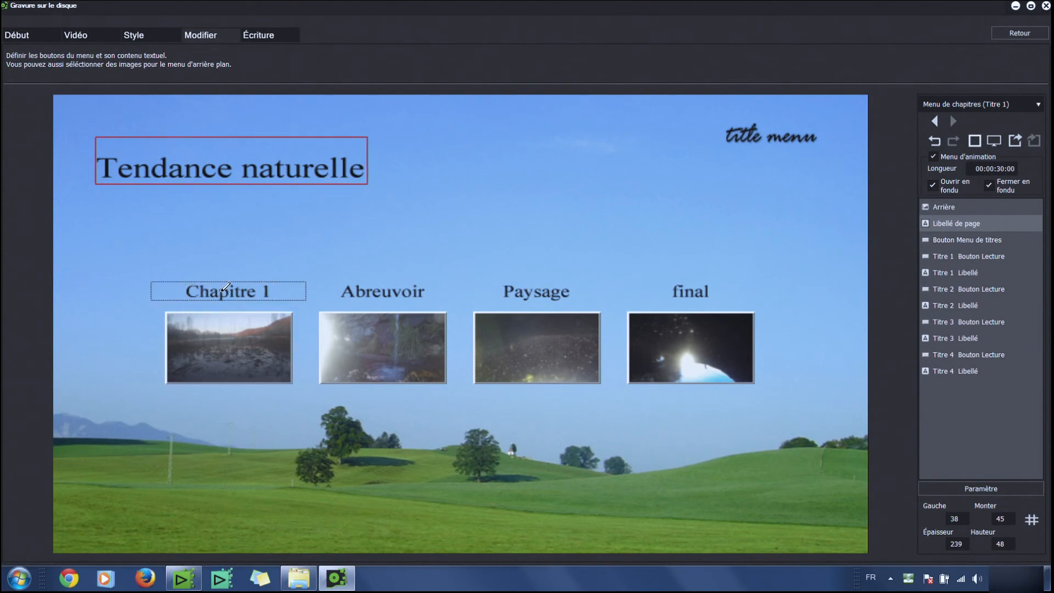
Change the first chapter's label on the chapter menu to "Introduction"
double_click(205, 286)
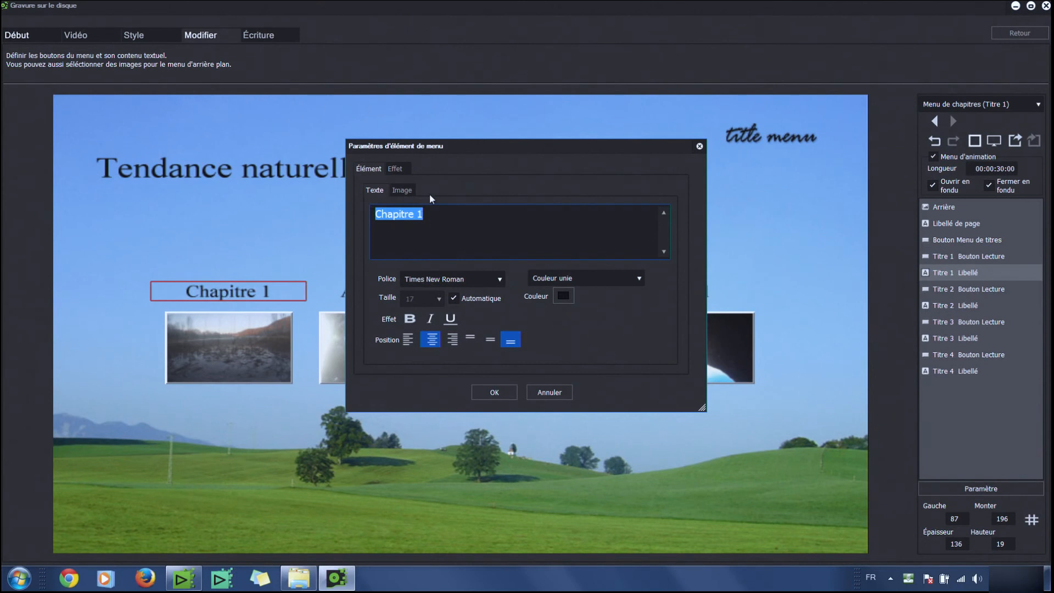
type("In")
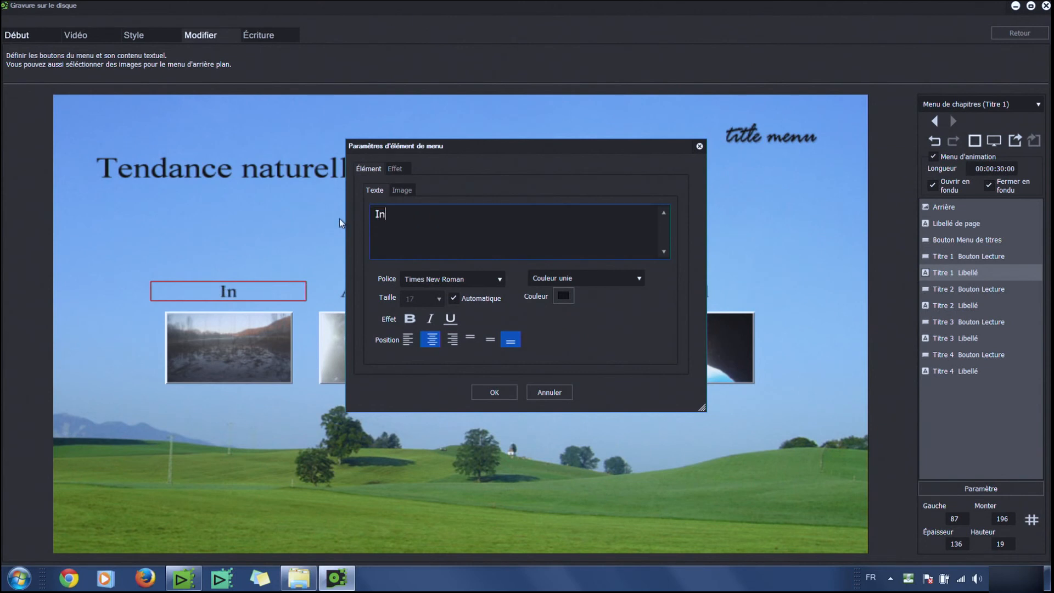
type("troduction")
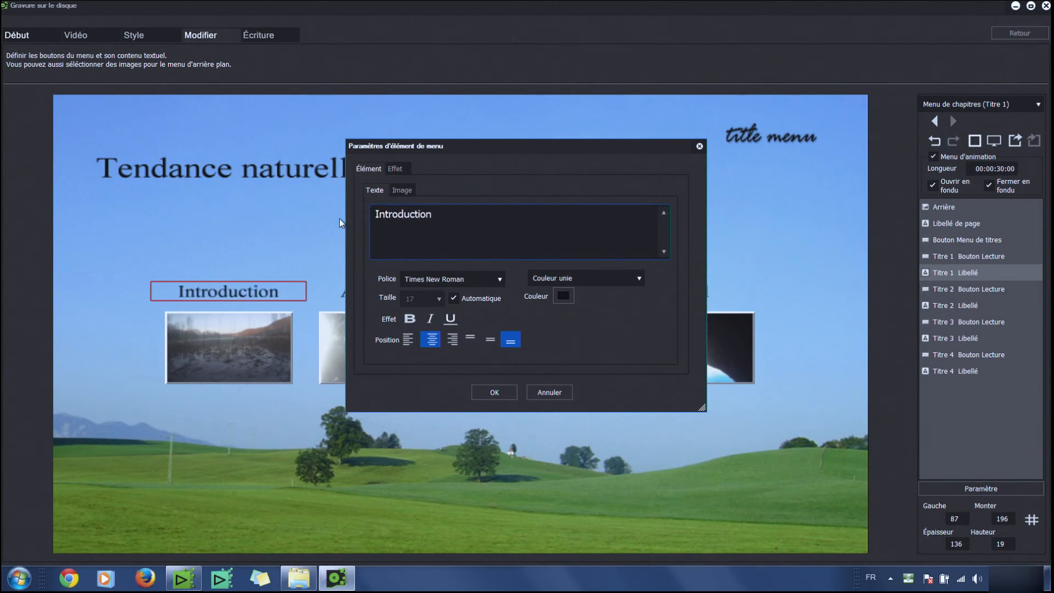
key("Return")
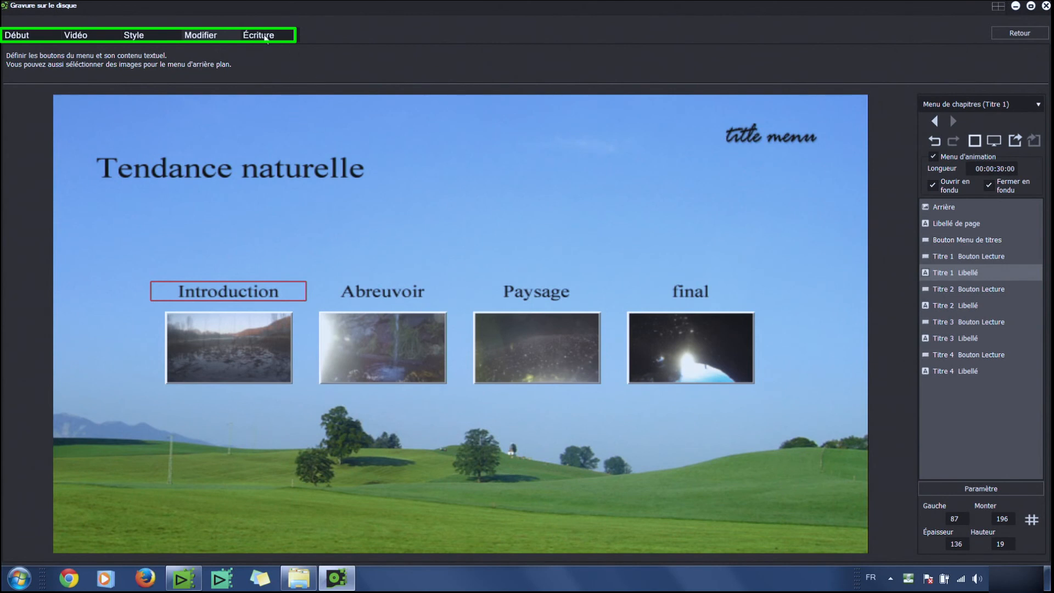
Go to the disc writing stage and start creating the DVD
left_click(265, 36)
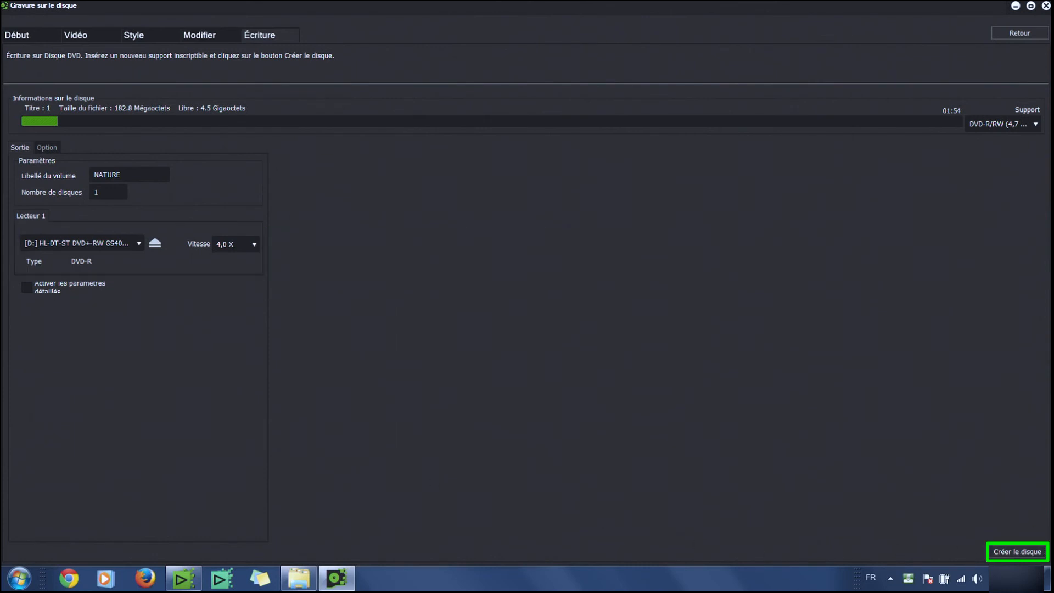
left_click(1016, 552)
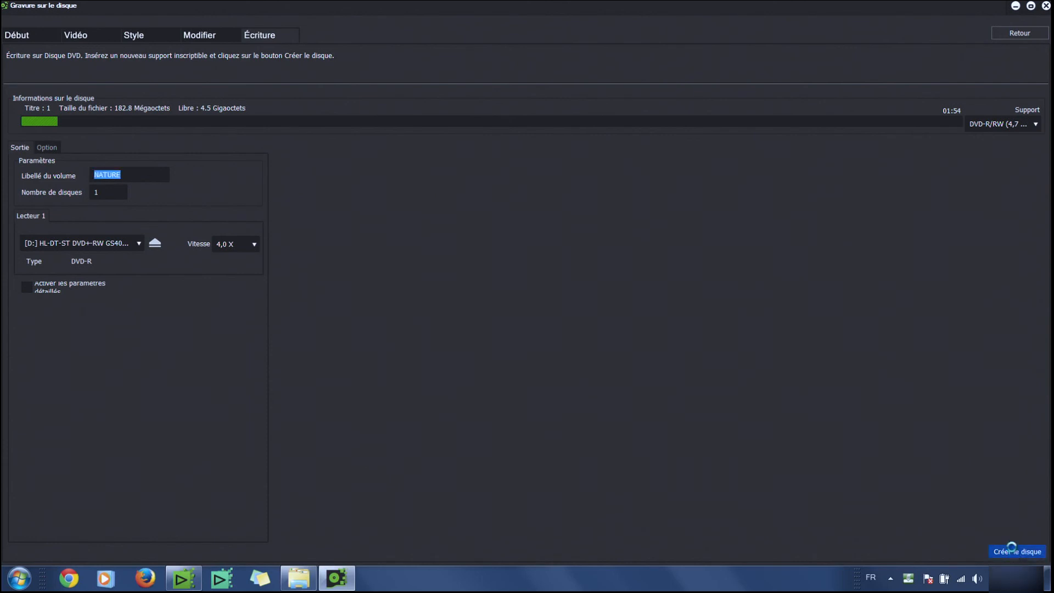